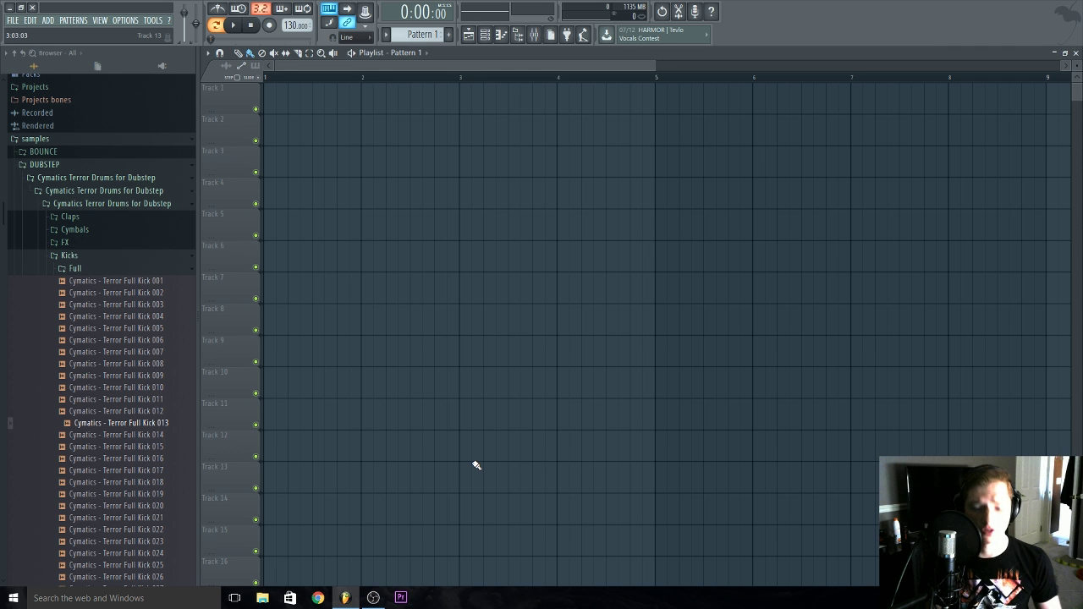
# Add an FPC drum channel to the project and place its window over the playlist.
pyautogui.click(47, 20)
pyautogui.moveTo(63, 20)
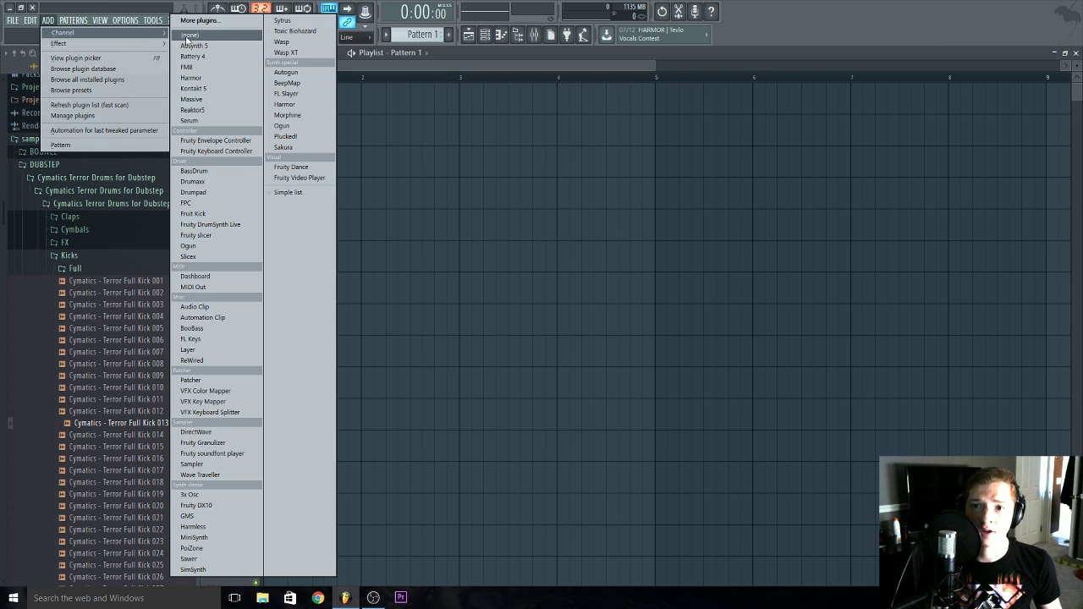
pyautogui.click(202, 206)
pyautogui.moveTo(466, 160); pyautogui.dragTo(599, 184)
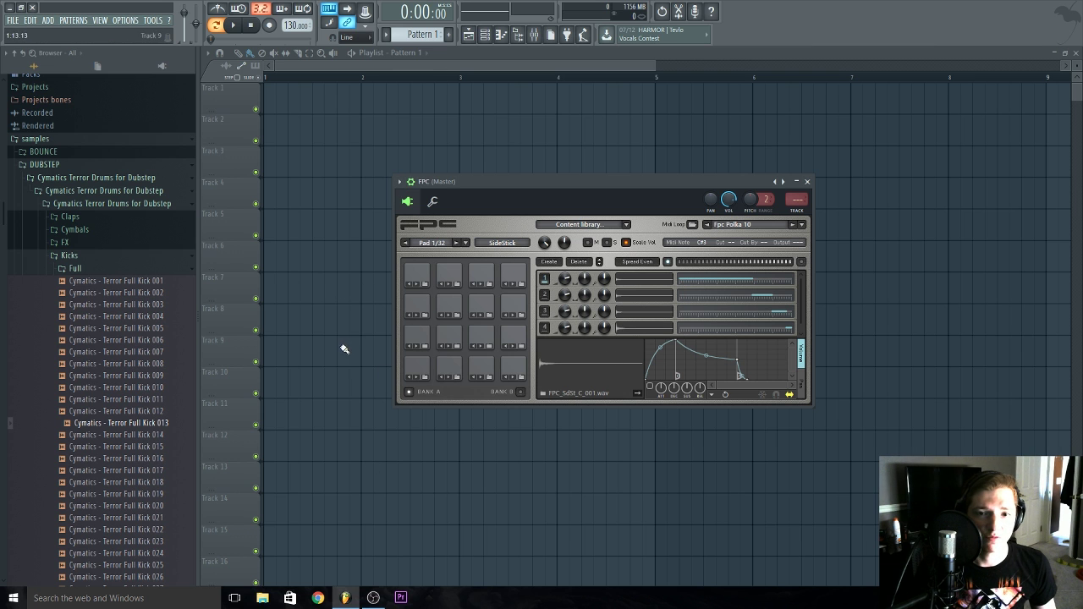
pyautogui.click(399, 182)
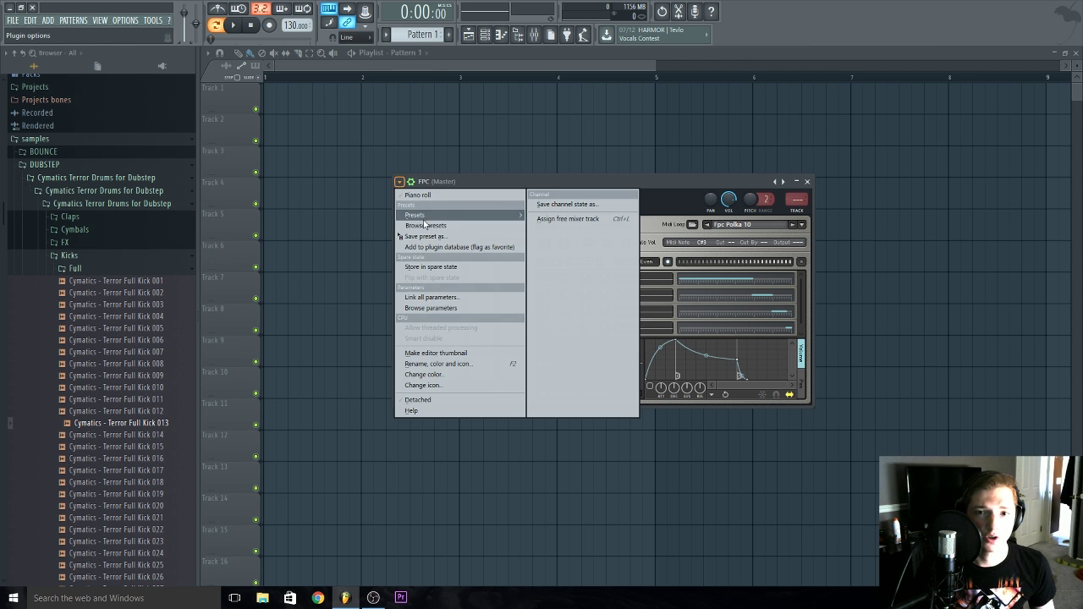
pyautogui.moveTo(421, 219)
pyautogui.click(562, 218)
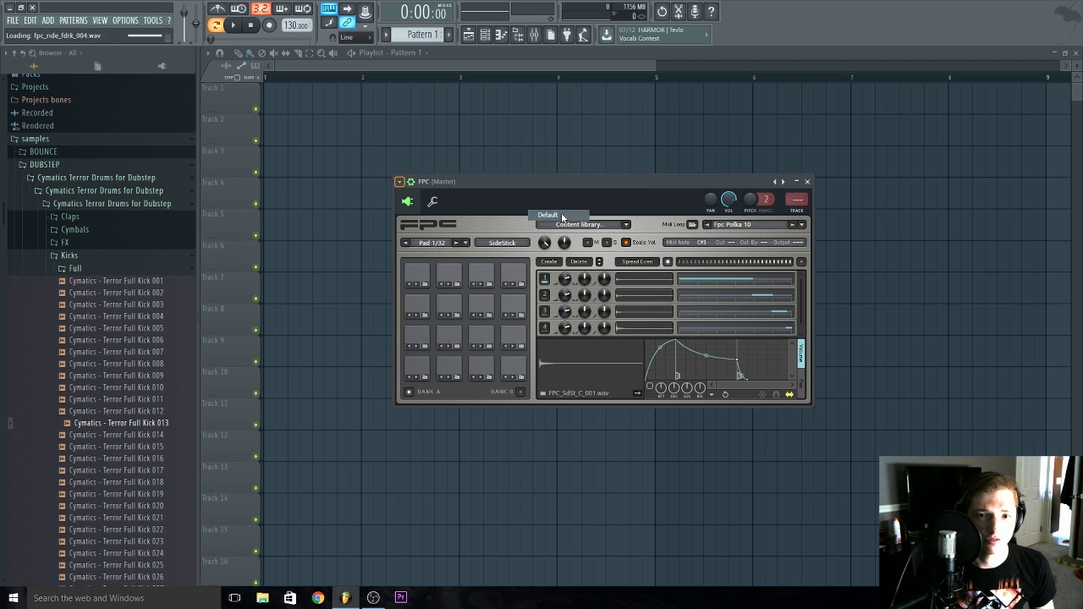
# Load the Empty preset into FPC.
pyautogui.click(398, 182)
pyautogui.moveTo(417, 216)
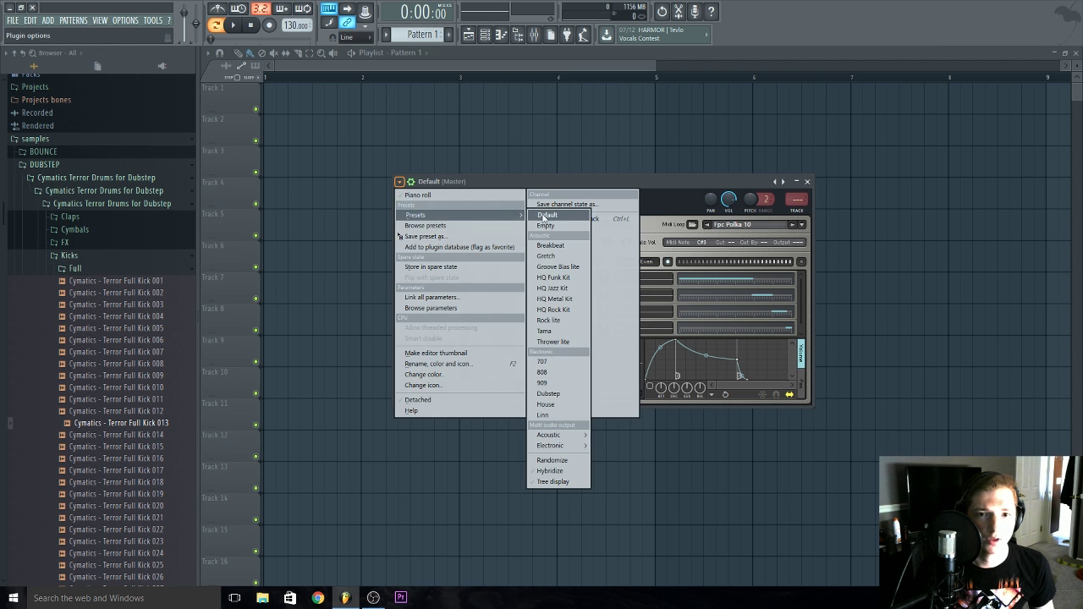
pyautogui.click(562, 230)
# Check several of FPC's pads for loaded samples.
pyautogui.click(482, 276)
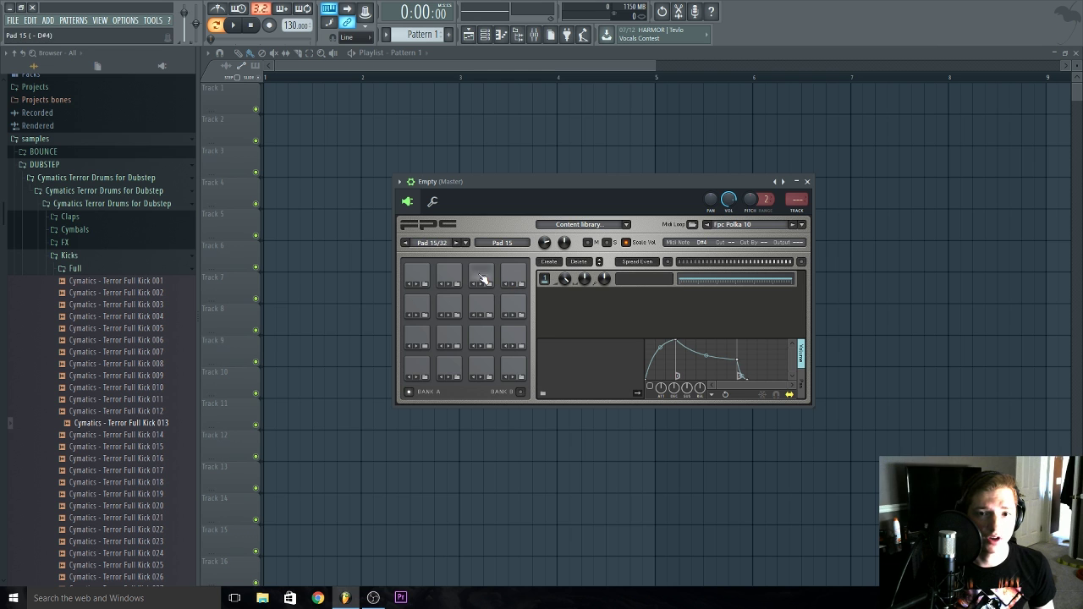
pyautogui.click(417, 278)
pyautogui.click(419, 310)
pyautogui.click(451, 306)
pyautogui.click(482, 306)
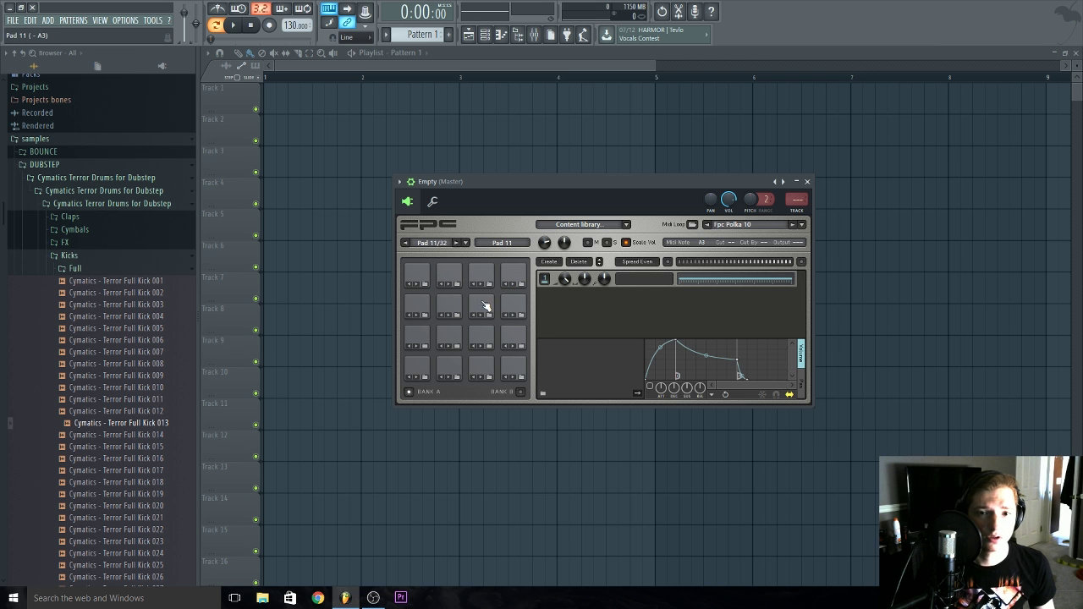
pyautogui.moveTo(631, 183); pyautogui.dragTo(649, 160)
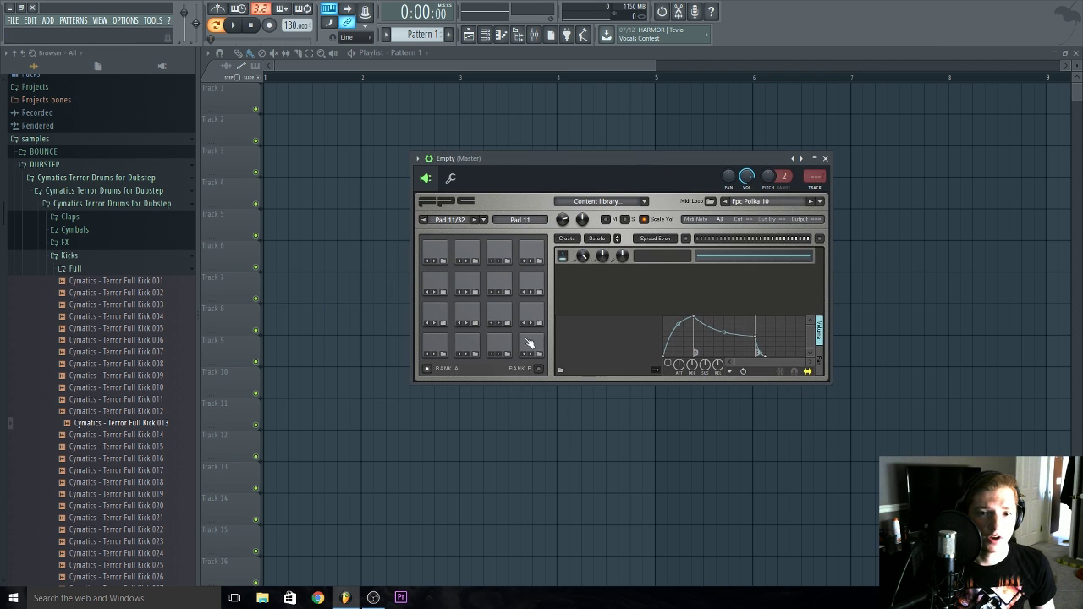
pyautogui.click(538, 369)
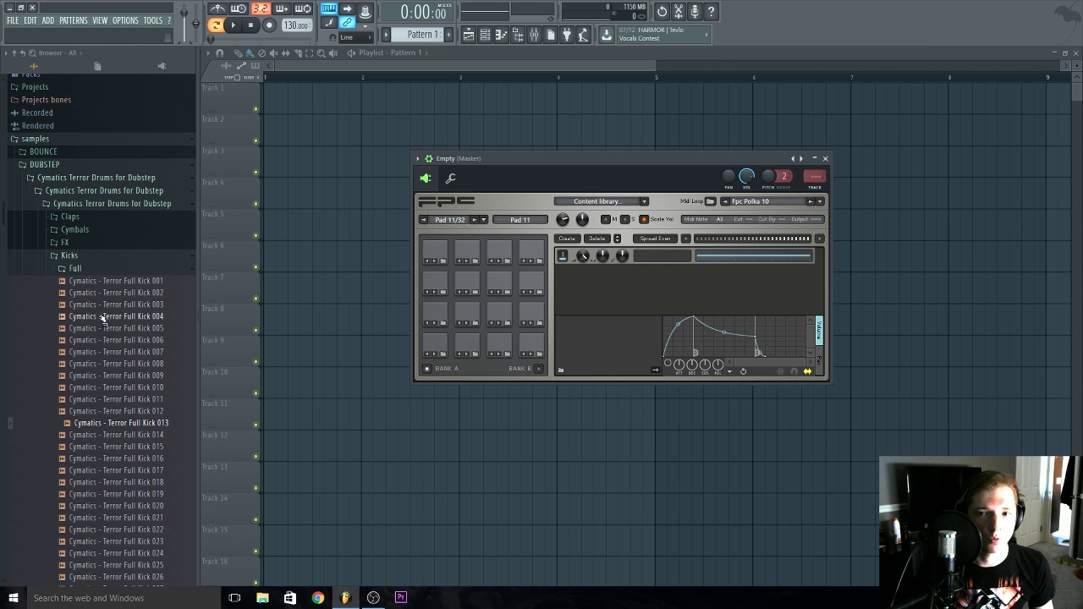
# Load Cymatics Terror Tom samples 002, 004, 006 and 005 from the Percs folder onto FPC's first row of pads.
pyautogui.click(61, 269)
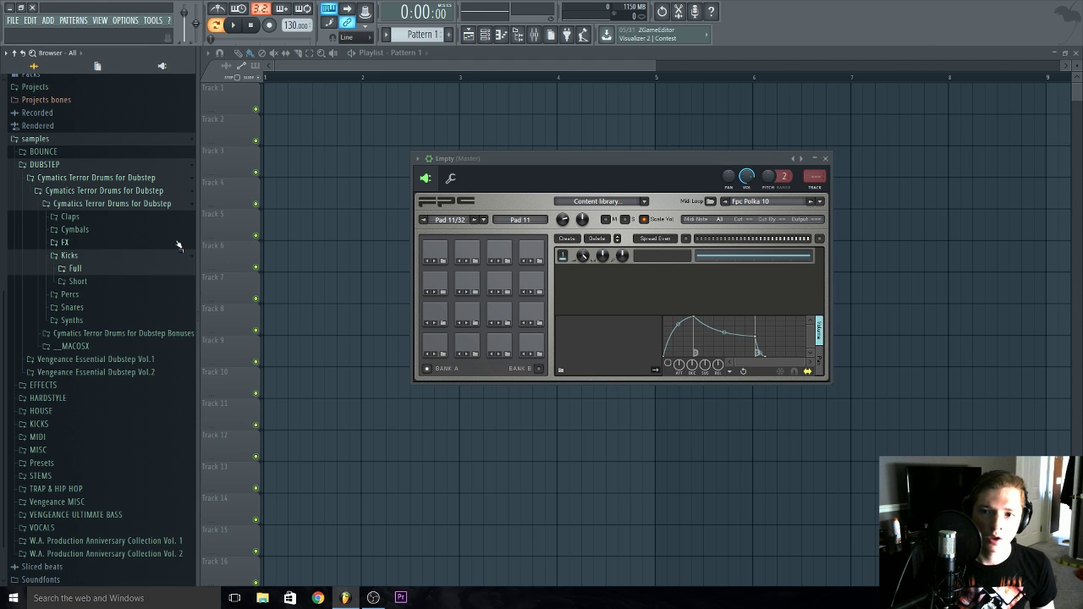
pyautogui.click(74, 296)
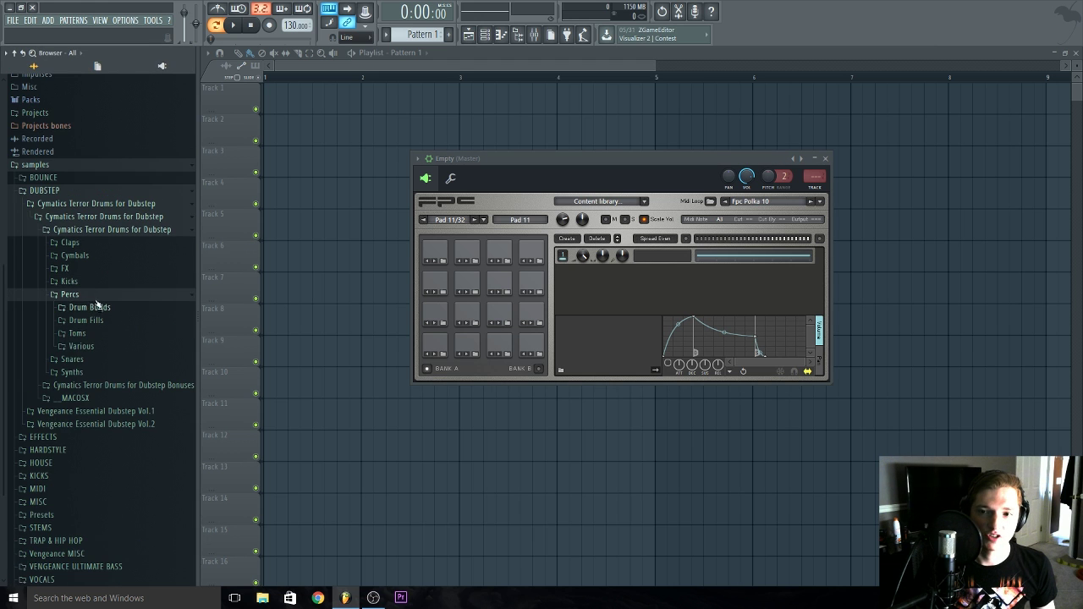
pyautogui.click(81, 335)
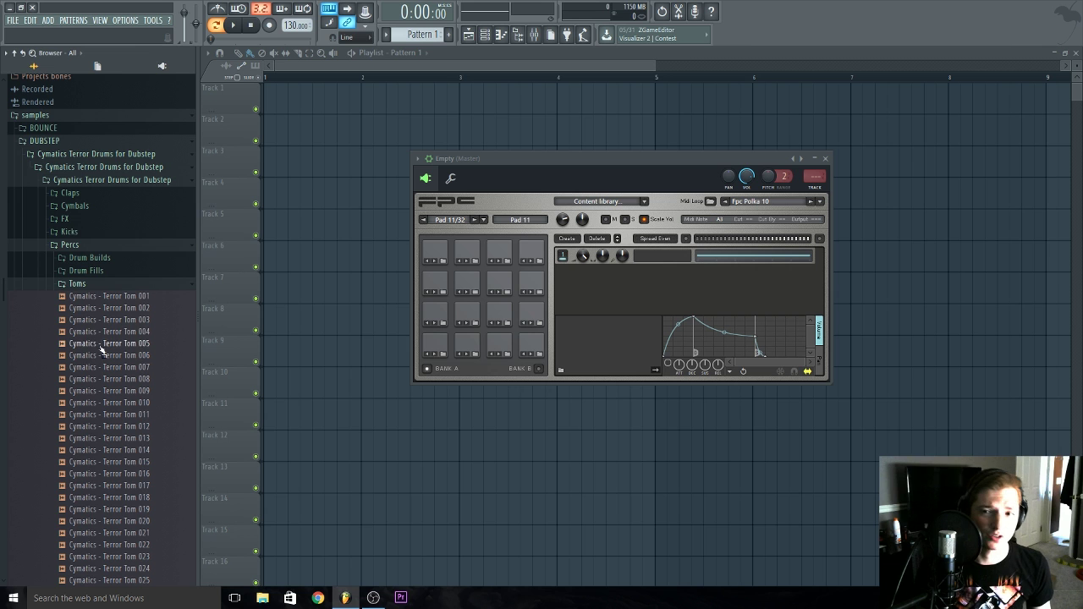
pyautogui.moveTo(106, 308); pyautogui.dragTo(434, 261)
pyautogui.moveTo(126, 331); pyautogui.dragTo(466, 259)
pyautogui.moveTo(102, 356); pyautogui.dragTo(498, 259)
pyautogui.moveTo(135, 344); pyautogui.dragTo(527, 259)
# Fill FPC's second row of pads with Terror Tom samples 007, 008, 010 and 012, and collapse the Percs folder.
pyautogui.moveTo(110, 367); pyautogui.dragTo(470, 315)
pyautogui.moveTo(110, 403); pyautogui.dragTo(500, 309)
pyautogui.moveTo(110, 425); pyautogui.dragTo(531, 313)
pyautogui.click(100, 285)
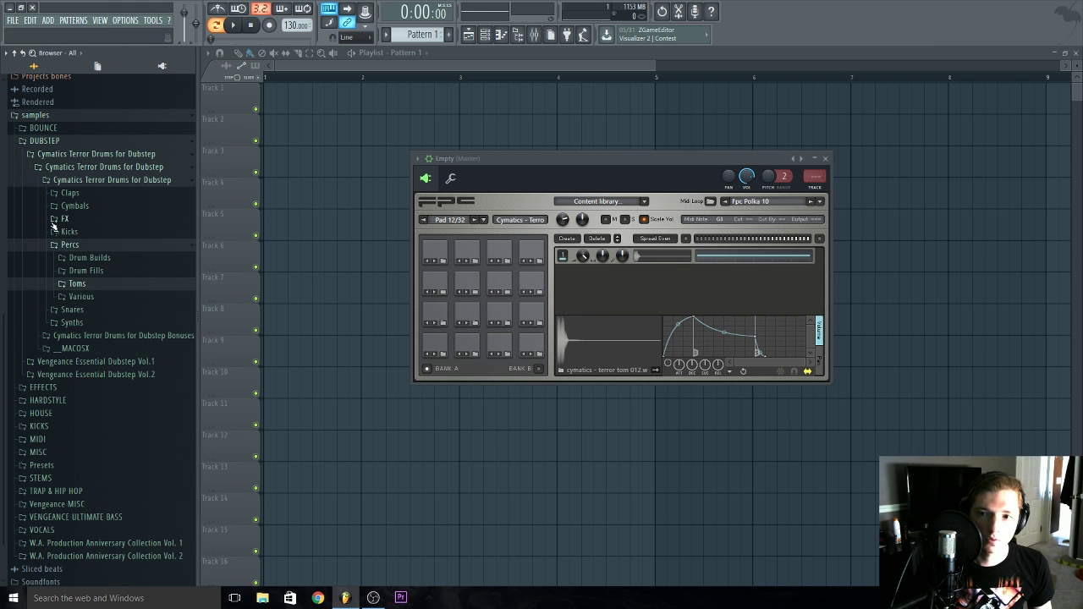
pyautogui.click(63, 244)
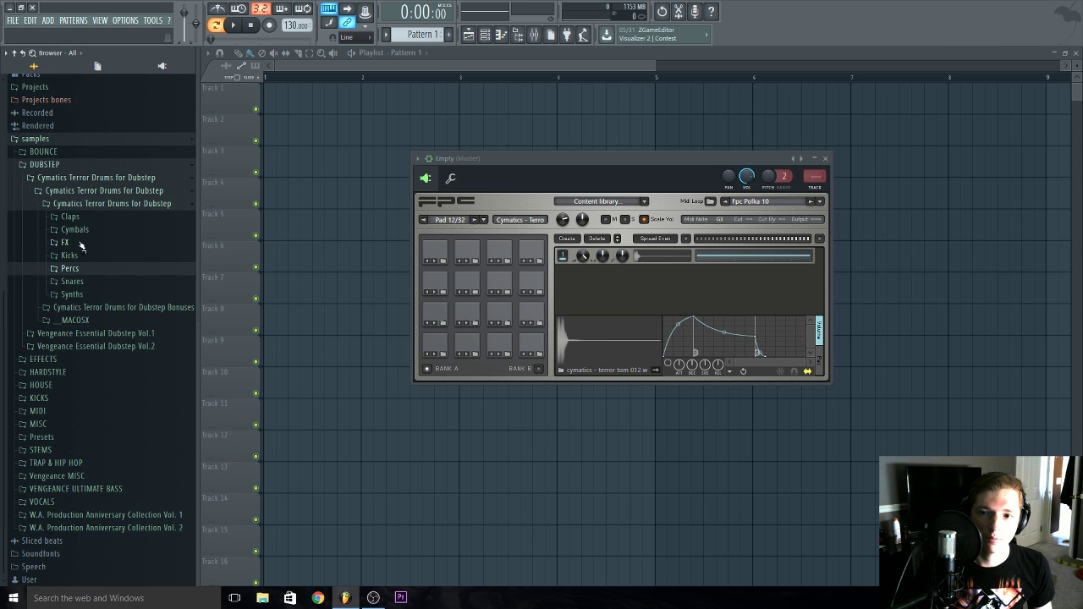
# Load Terror Heavy Snare samples 007, 004, 010 and 014 onto FPC's third row of pads.
pyautogui.click(72, 282)
pyautogui.click(91, 293)
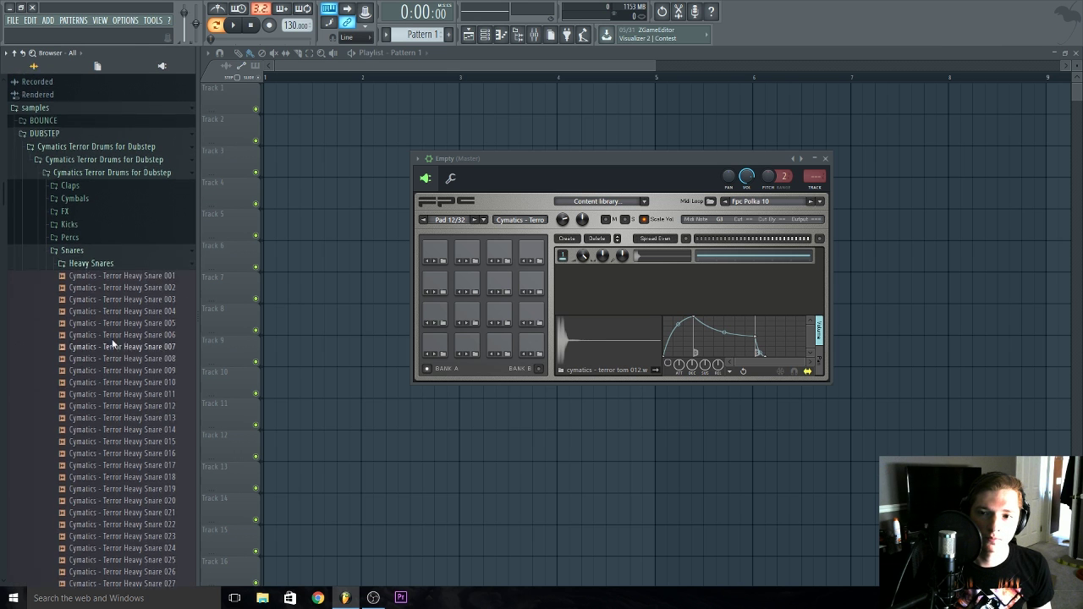
pyautogui.moveTo(113, 352); pyautogui.dragTo(433, 313)
pyautogui.moveTo(123, 315); pyautogui.dragTo(466, 314)
pyautogui.moveTo(119, 387); pyautogui.dragTo(499, 315)
pyautogui.moveTo(135, 434); pyautogui.dragTo(532, 314)
pyautogui.click(90, 271)
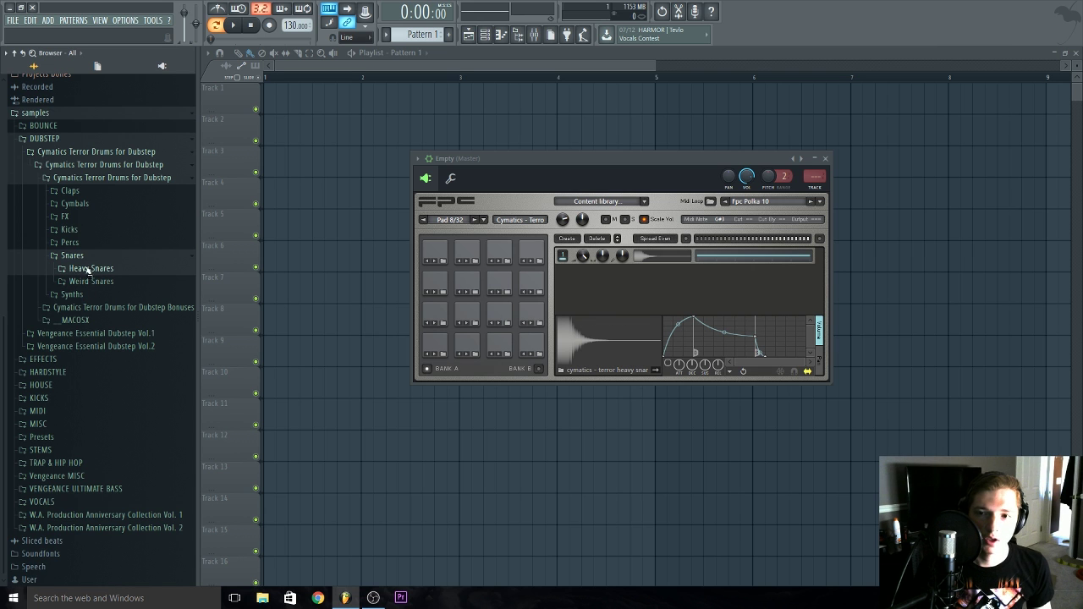
pyautogui.click(79, 256)
# Load Terror Full Kick samples 008, 005, 012 and 015 onto FPC's fourth row of pads.
pyautogui.click(79, 258)
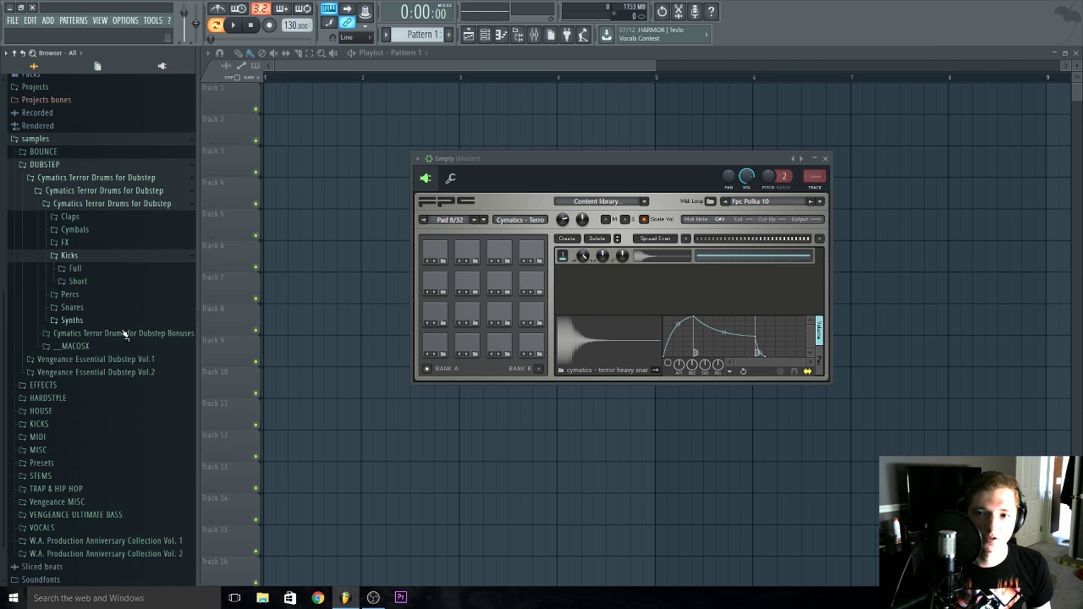
pyautogui.click(76, 271)
pyautogui.moveTo(118, 338); pyautogui.dragTo(435, 352)
pyautogui.moveTo(118, 302); pyautogui.dragTo(466, 344)
pyautogui.moveTo(184, 390); pyautogui.dragTo(499, 347)
pyautogui.moveTo(152, 421); pyautogui.dragTo(525, 353)
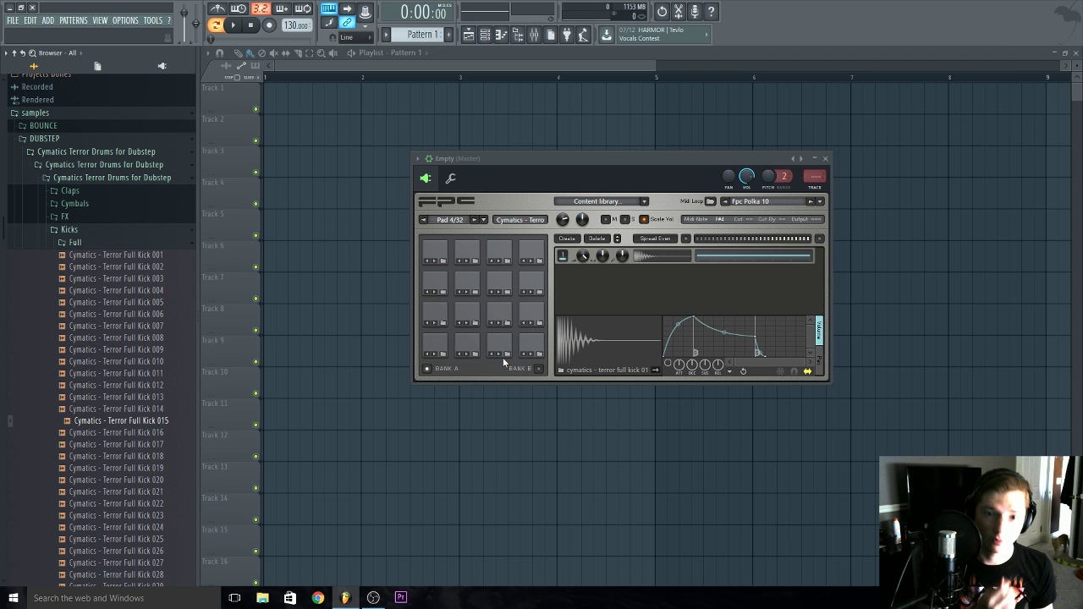
pyautogui.click(76, 230)
# Open the FPC channel's piano roll and preview the Terror Tom 004 key.
pyautogui.moveTo(521, 153); pyautogui.dragTo(559, 154)
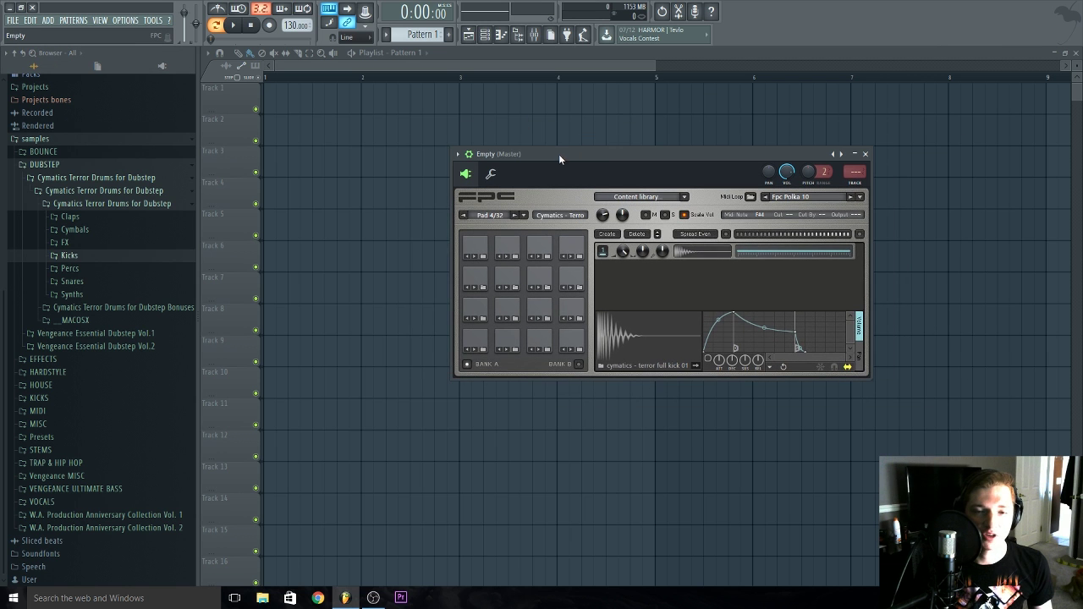
pyautogui.click(457, 154)
pyautogui.click(470, 168)
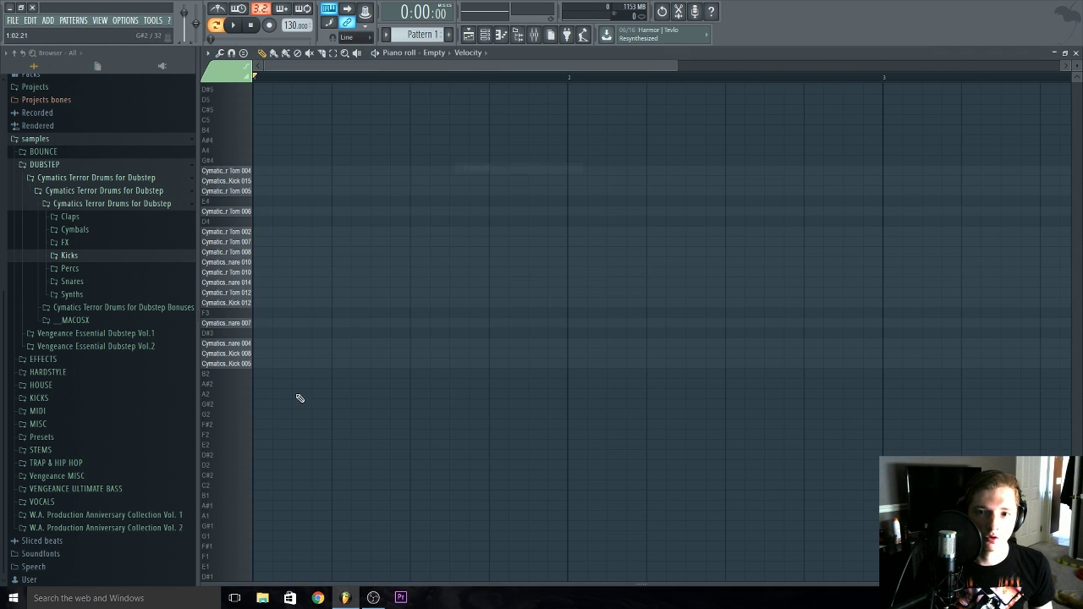
pyautogui.click(234, 171)
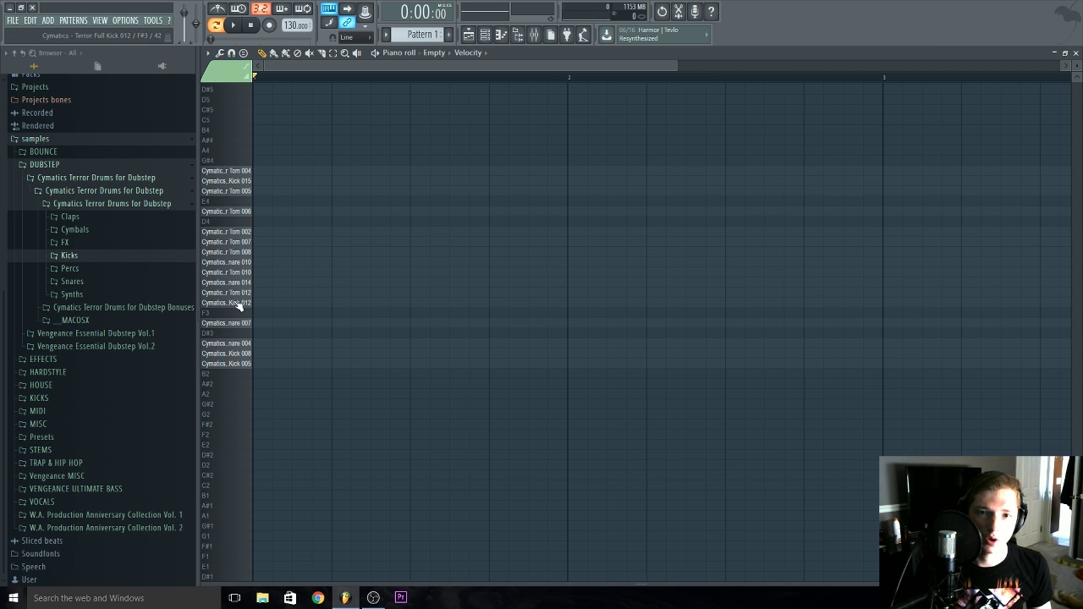
# Draw a one-bar note at the start of bar 1 for each of the 16 loaded drum samples.
pyautogui.click(266, 366)
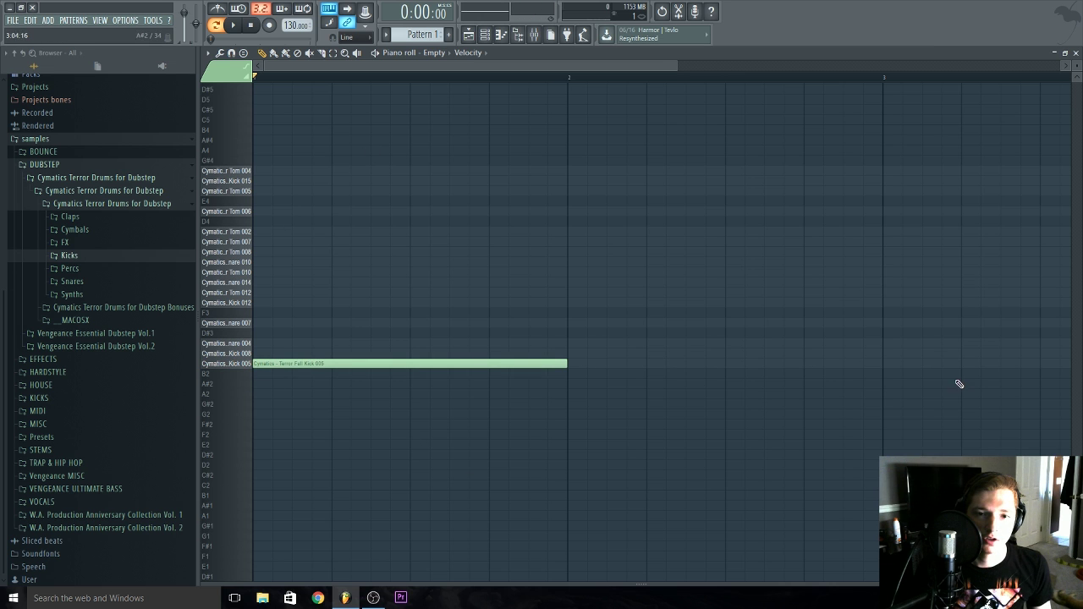
pyautogui.click(255, 353)
pyautogui.click(257, 344)
pyautogui.click(256, 323)
pyautogui.click(256, 303)
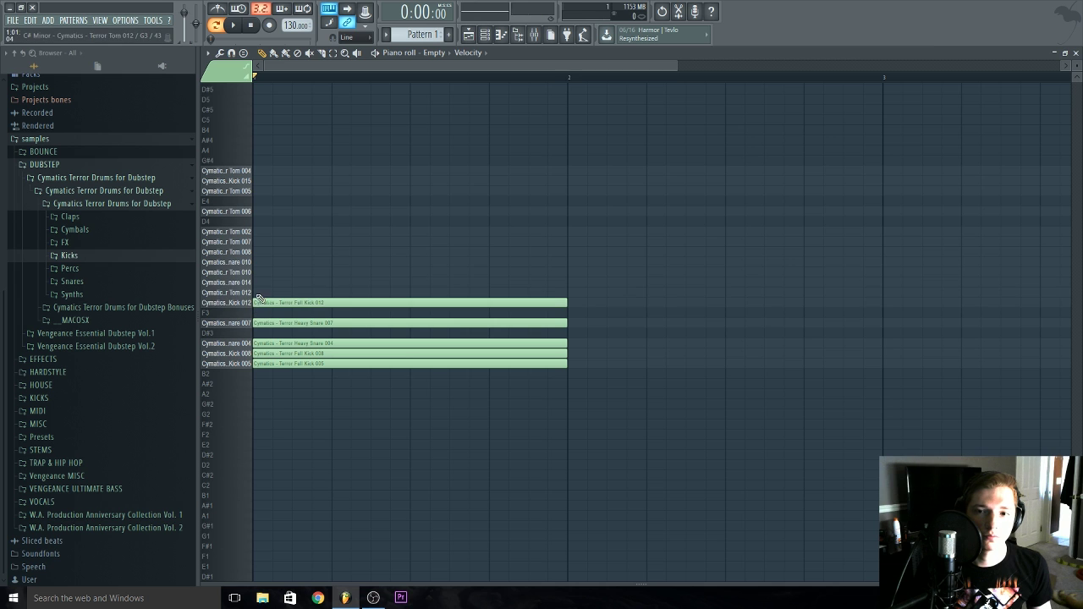
pyautogui.click(257, 292)
pyautogui.click(257, 283)
pyautogui.click(257, 273)
pyautogui.click(256, 263)
pyautogui.click(256, 252)
pyautogui.click(257, 242)
pyautogui.click(256, 231)
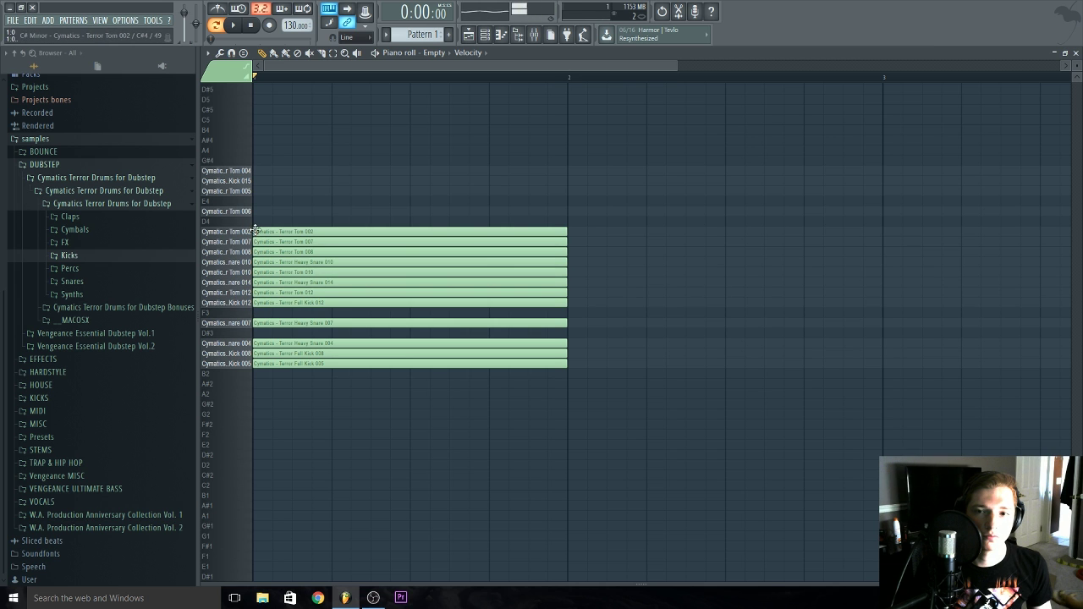
pyautogui.click(255, 211)
pyautogui.click(256, 192)
pyautogui.click(256, 181)
pyautogui.click(257, 171)
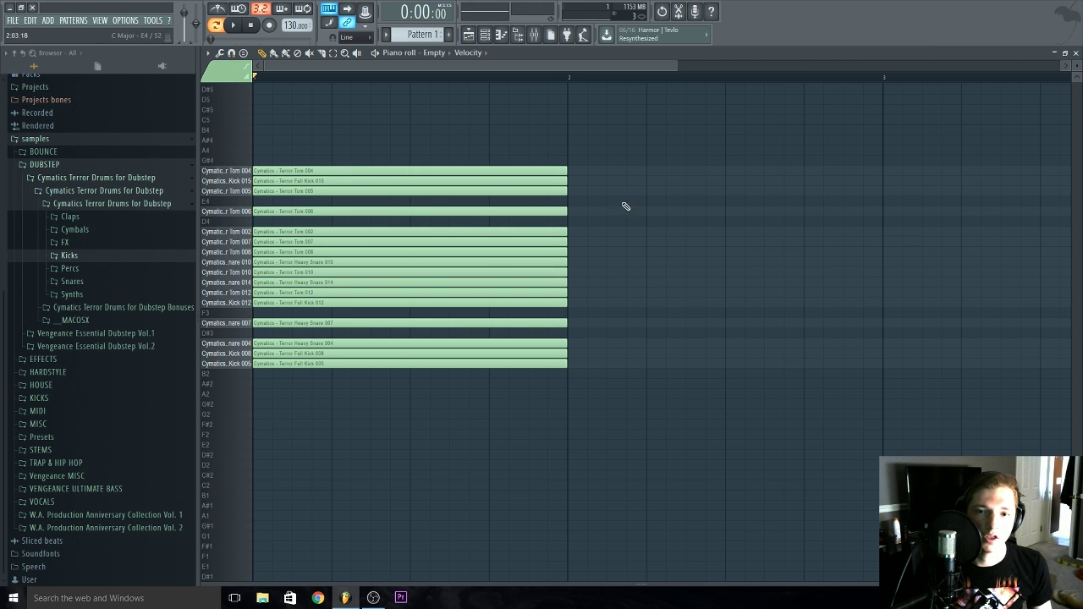
# Place Pattern 1 at bar 1 on Track 1 of the playlist and select that bar as the loop range.
pyautogui.press('F6')
pyautogui.press('F5')
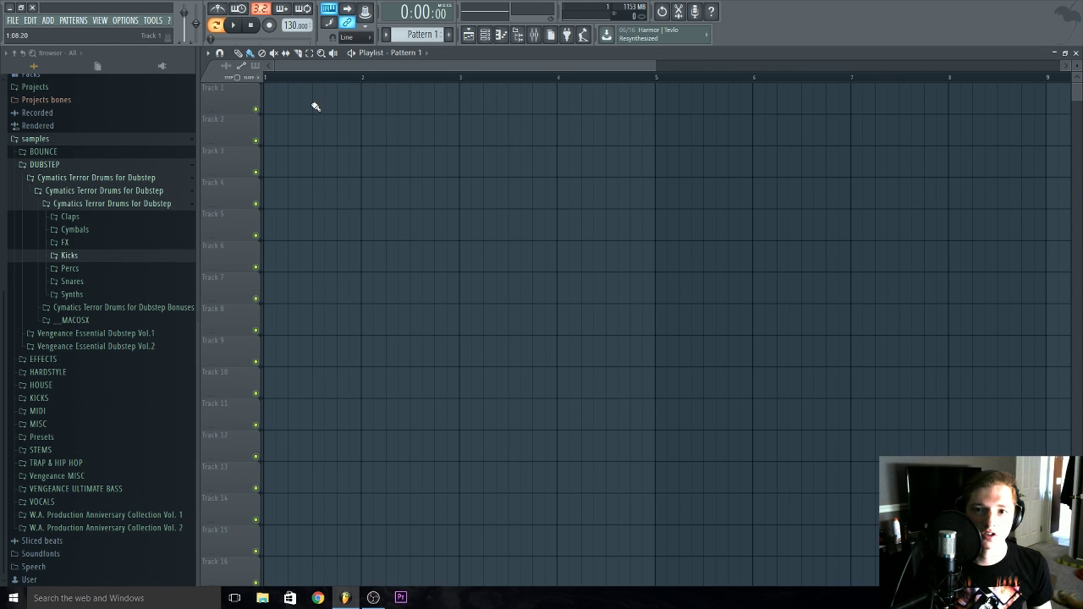
pyautogui.moveTo(312, 103); pyautogui.dragTo(265, 96)
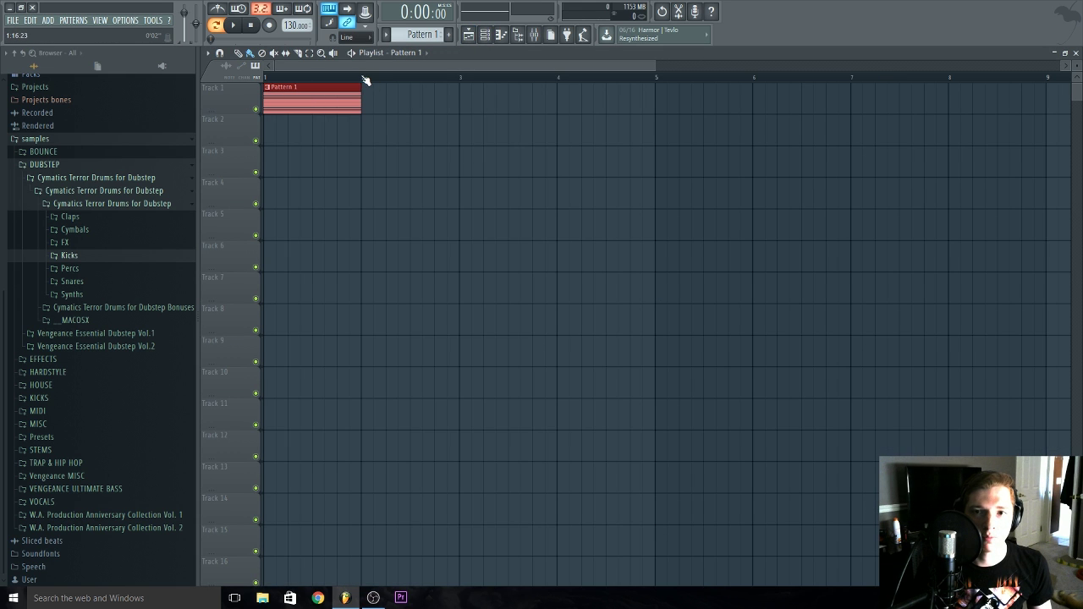
pyautogui.moveTo(365, 80); pyautogui.dragTo(234, 102)
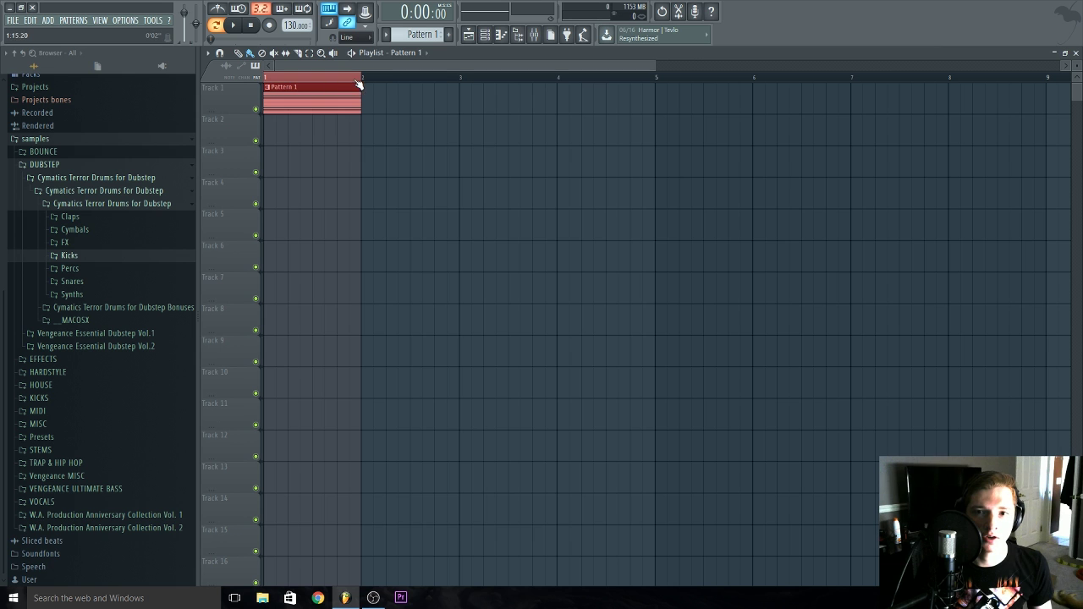
# Set the FPC channel's arpeggiator direction to random and return to its pad view.
pyautogui.press('F6')
pyautogui.click(592, 288)
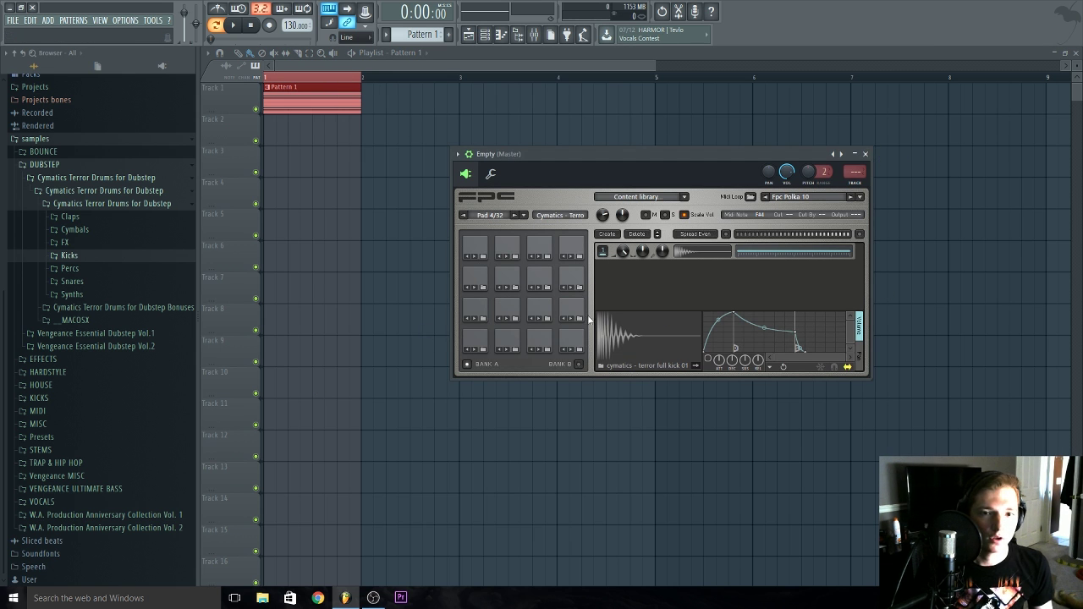
pyautogui.click(491, 174)
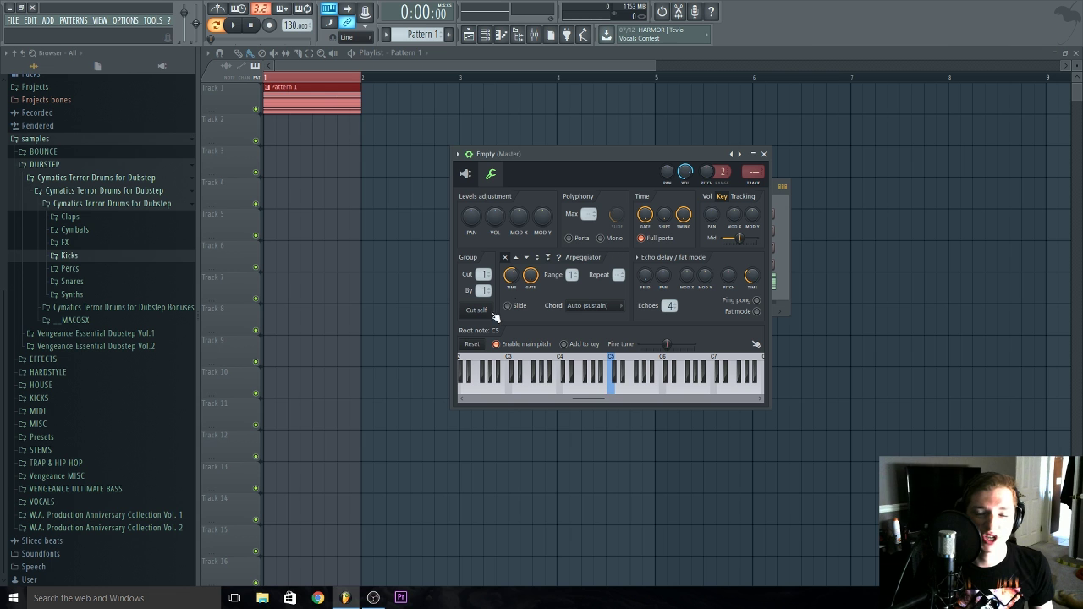
pyautogui.click(492, 174)
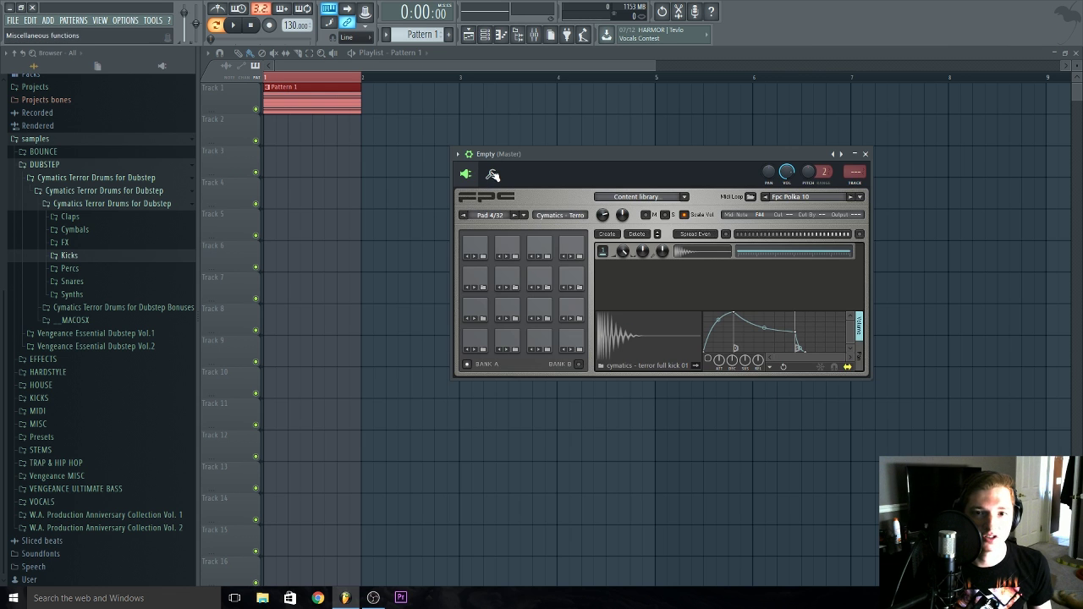
pyautogui.click(493, 174)
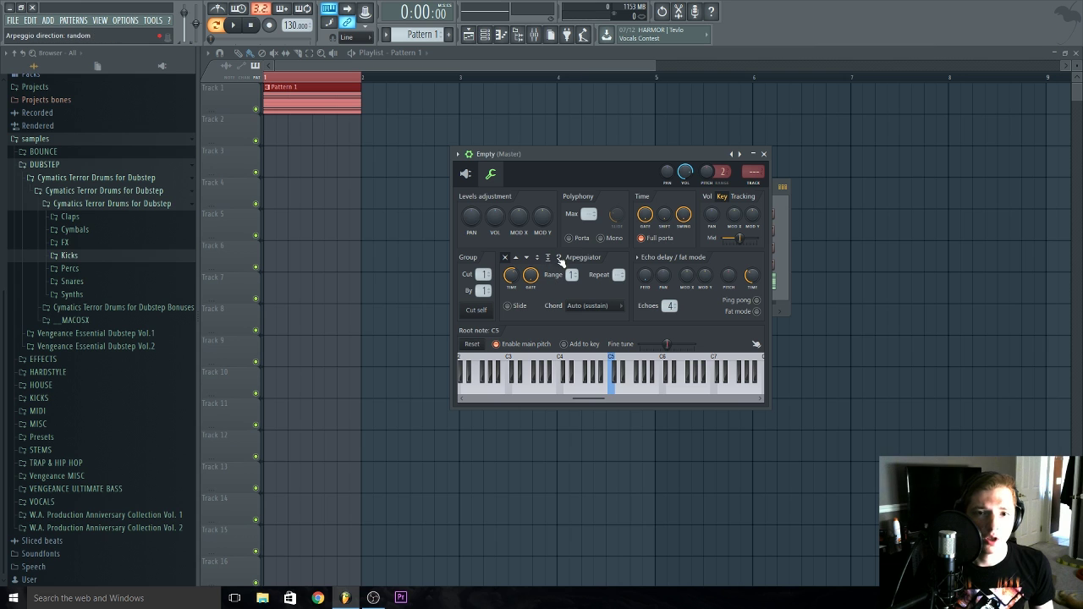
pyautogui.click(528, 259)
pyautogui.click(548, 258)
pyautogui.click(557, 258)
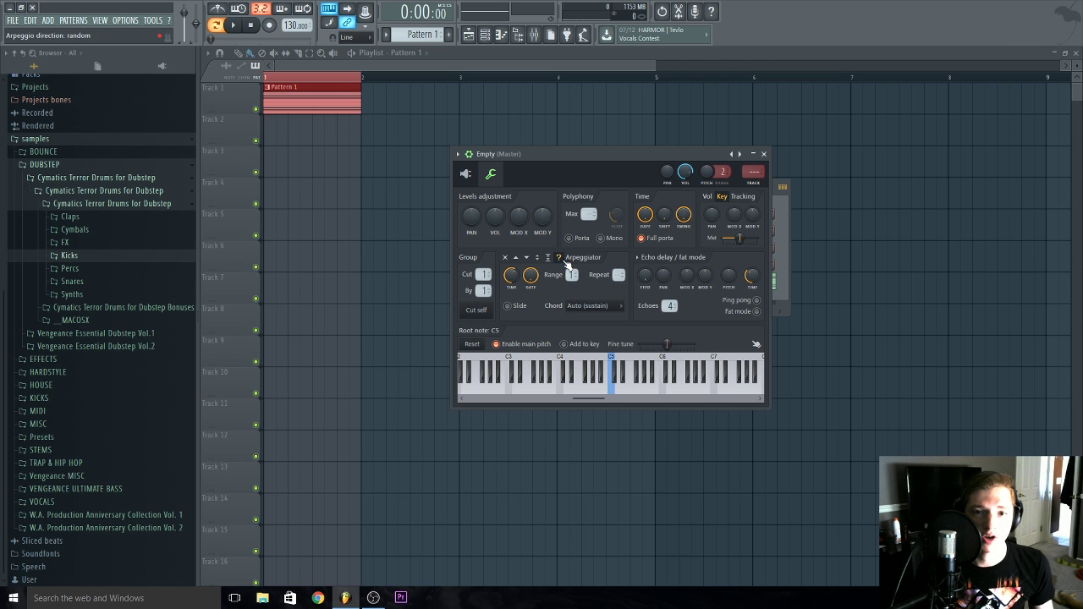
pyautogui.press('F6')
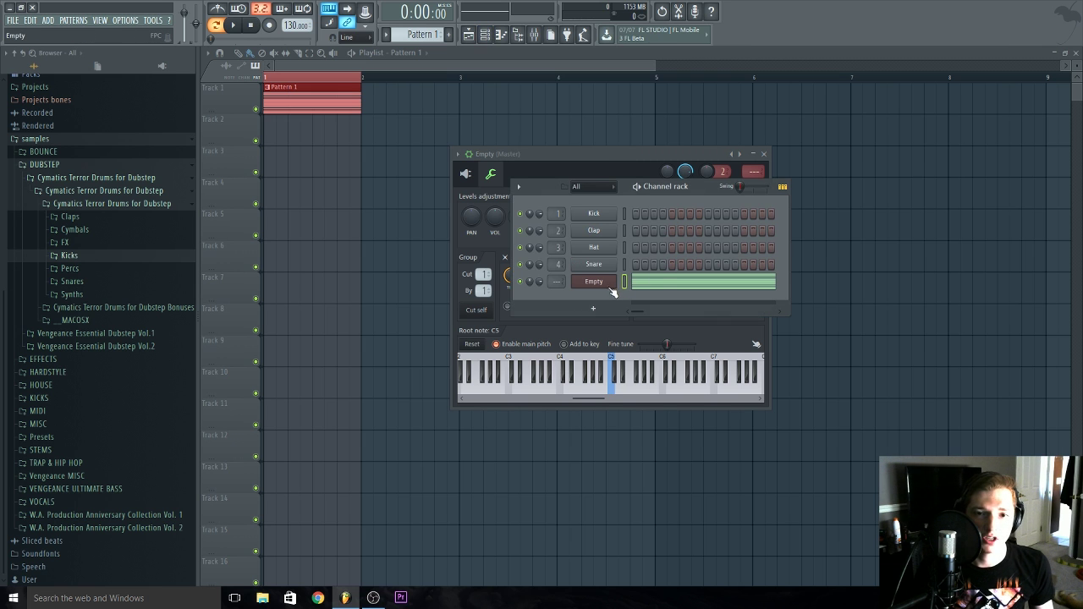
pyautogui.click(466, 175)
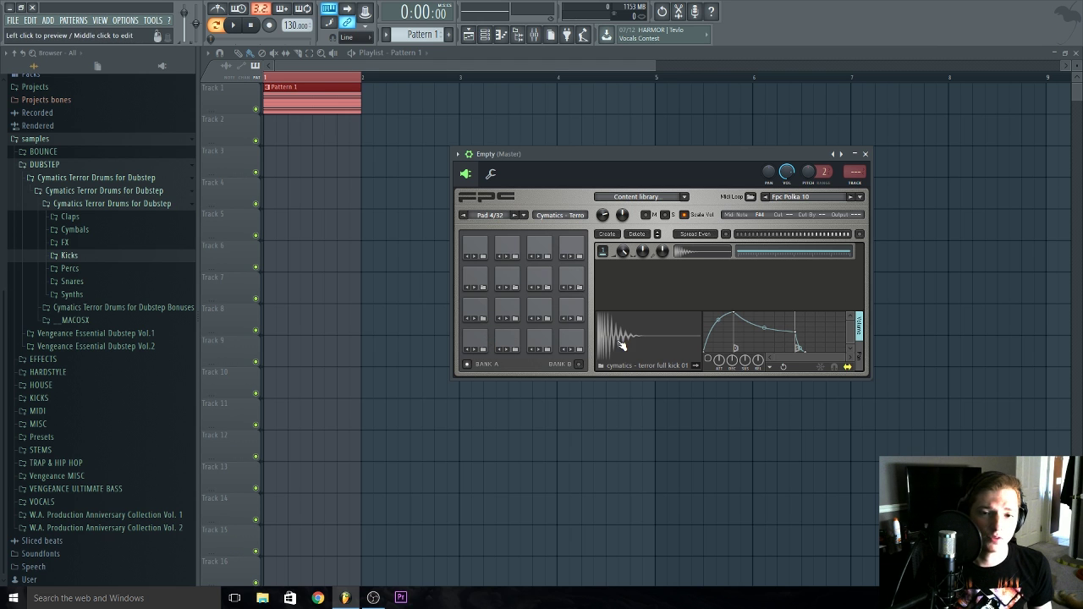
# Open Pattern 1's piano roll and examine the range of notes drawn for the loaded drum samples.
pyautogui.doubleClick(284, 106)
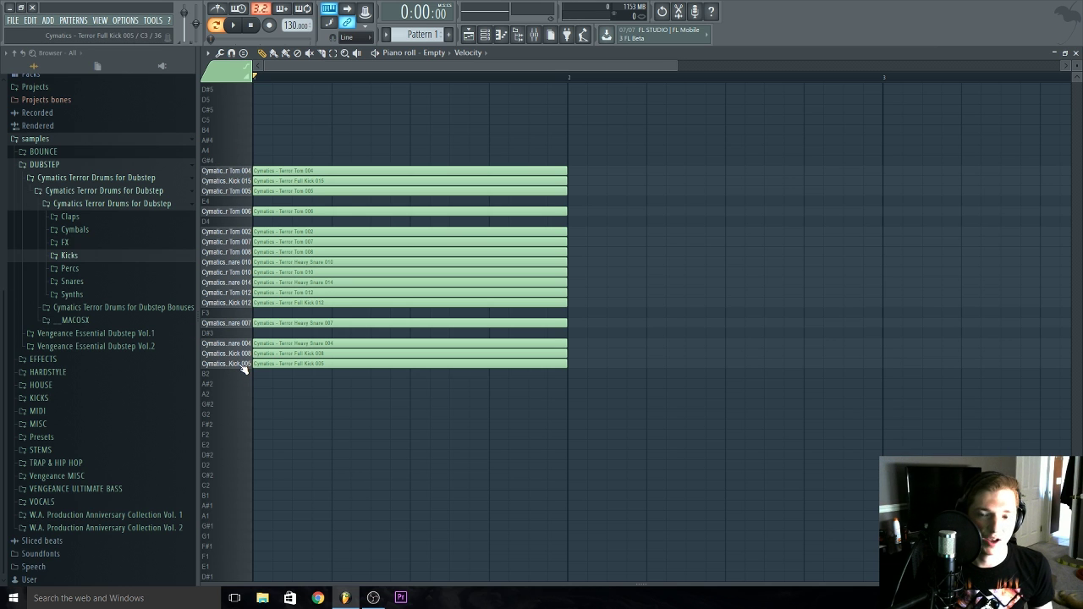
pyautogui.moveTo(244, 368); pyautogui.dragTo(247, 263)
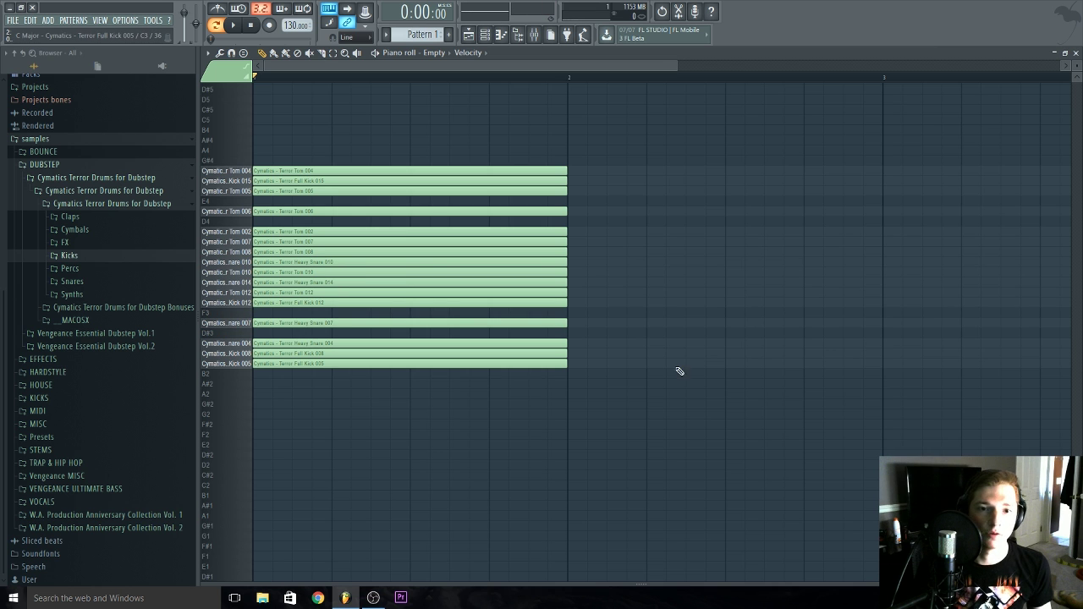
# Set the FPC channel's arpeggiator time to 2:00 and create an automation clip for that control.
pyautogui.press('F6')
pyautogui.click(595, 283)
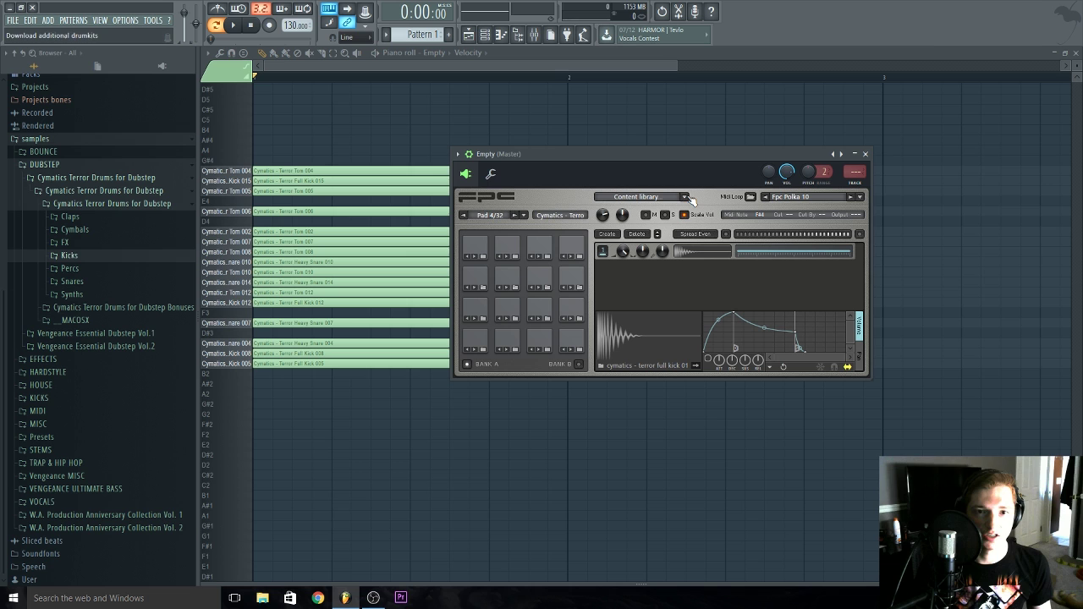
pyautogui.click(491, 175)
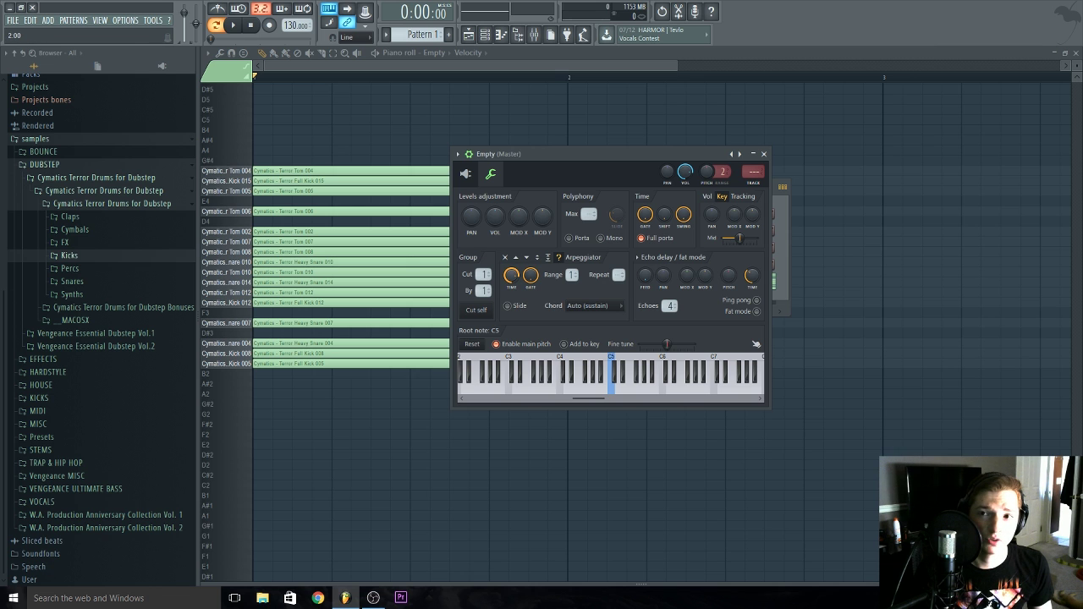
pyautogui.moveTo(501, 284); pyautogui.dragTo(501, 275)
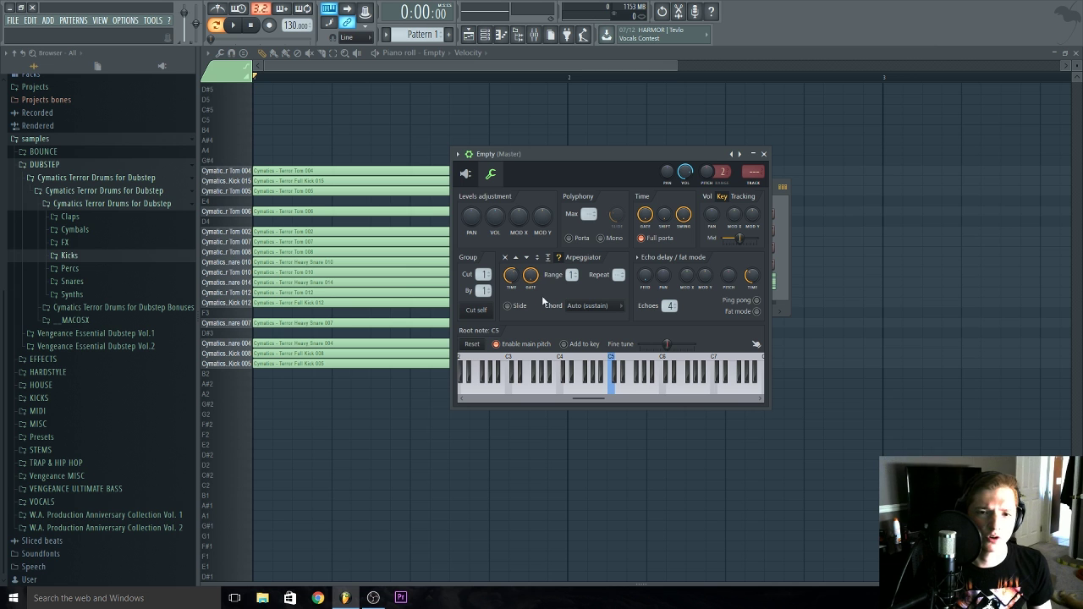
pyautogui.moveTo(611, 152); pyautogui.dragTo(696, 149)
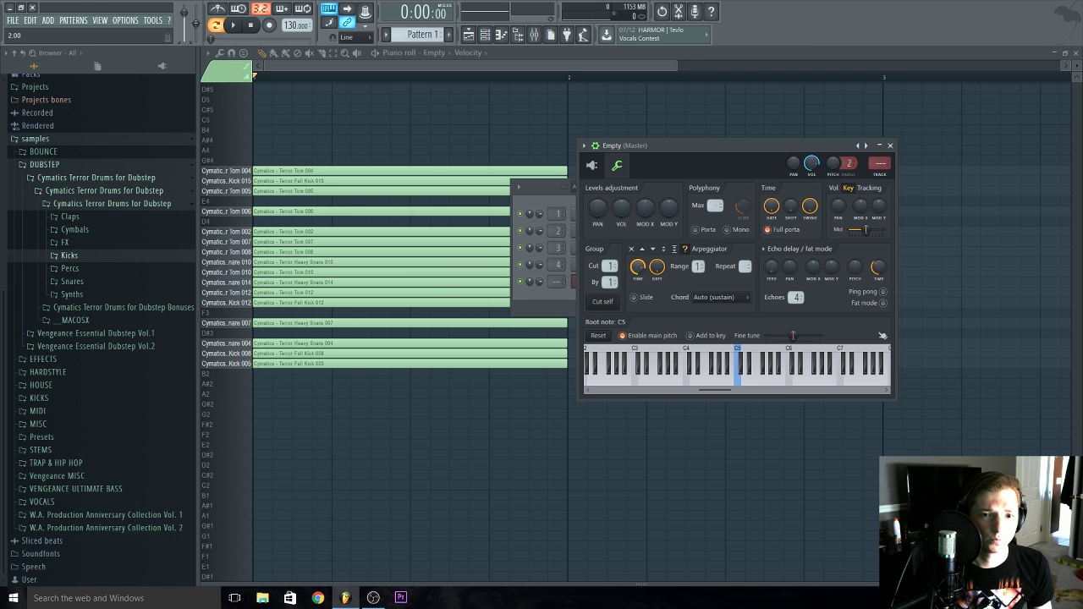
pyautogui.rightClick(640, 270)
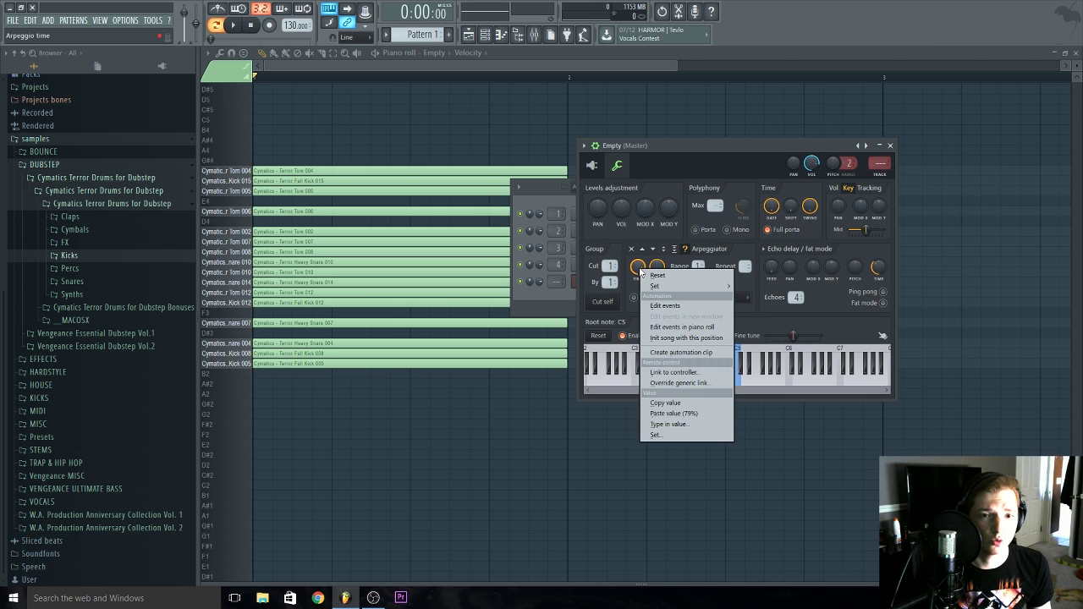
pyautogui.click(687, 353)
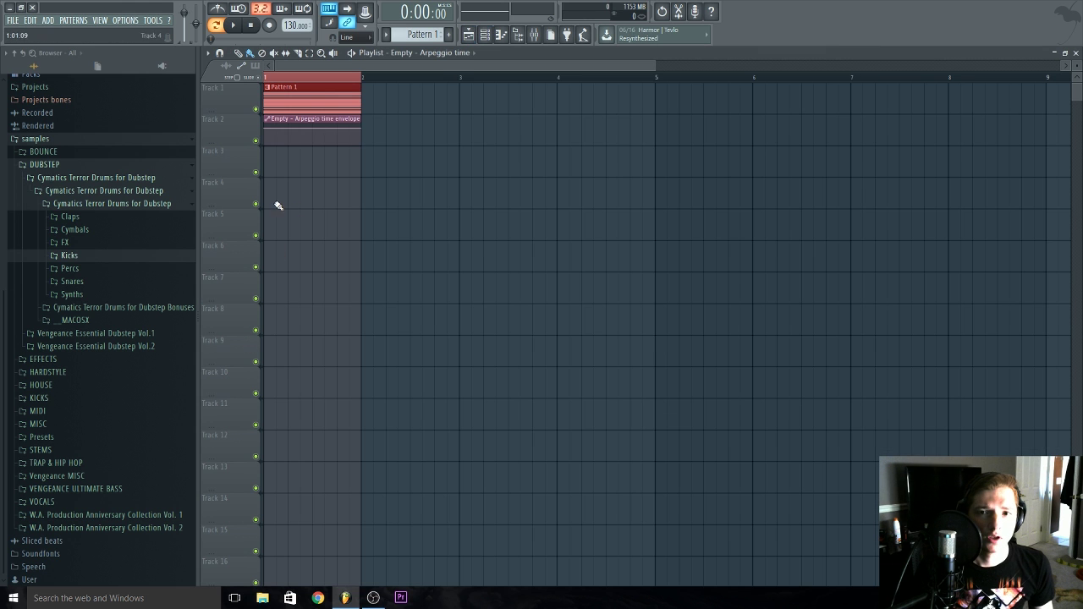
# Set the FPC channel's arpeggiator time to 1:00 and copy that control's value.
pyautogui.press('F6')
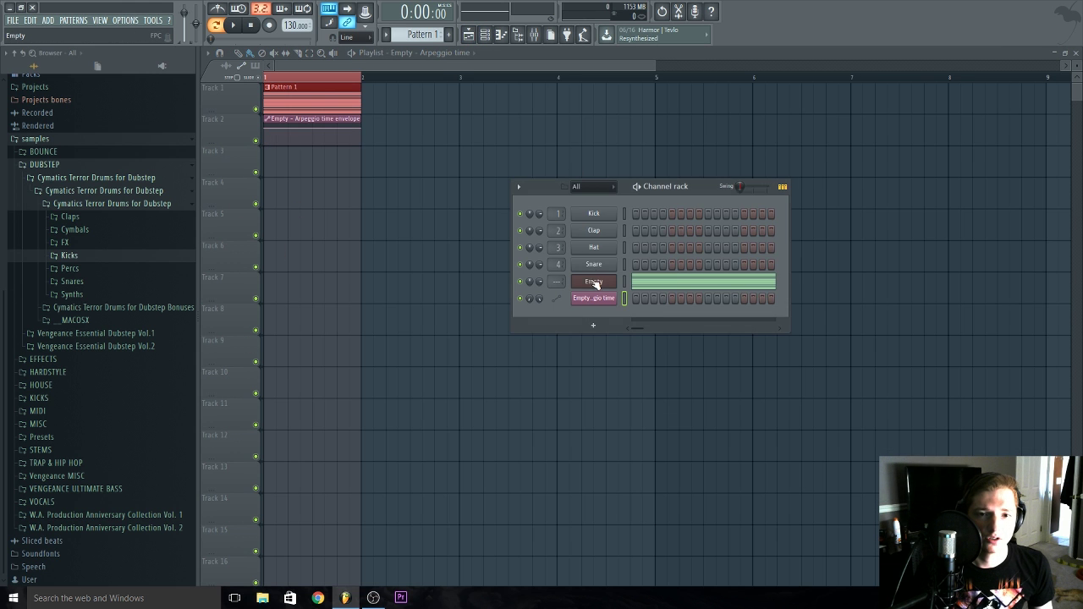
pyautogui.click(595, 281)
pyautogui.moveTo(639, 269); pyautogui.dragTo(639, 278)
pyautogui.rightClick(639, 270)
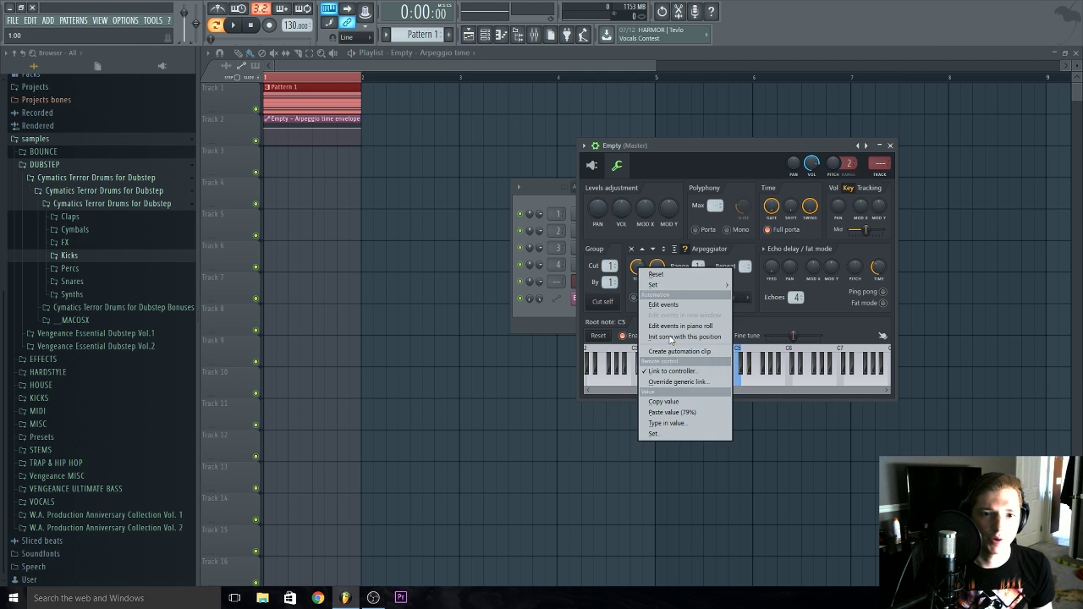
pyautogui.click(669, 400)
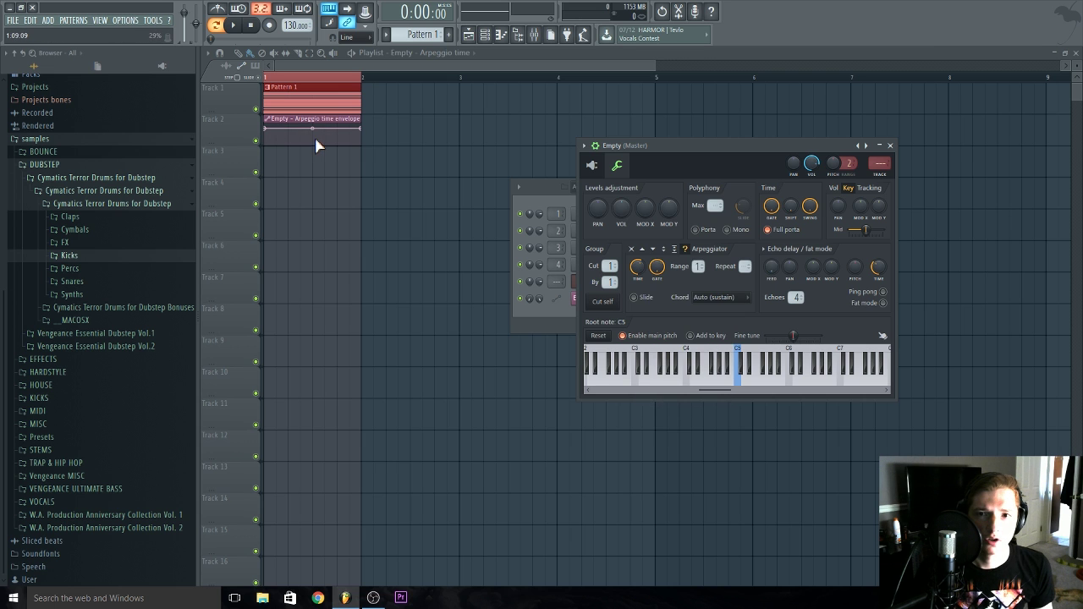
# Add a vertical drop at mid-bar in the arpeggio time envelope and paste the 58% value onto its lower point and the bar-end point.
pyautogui.click(318, 138)
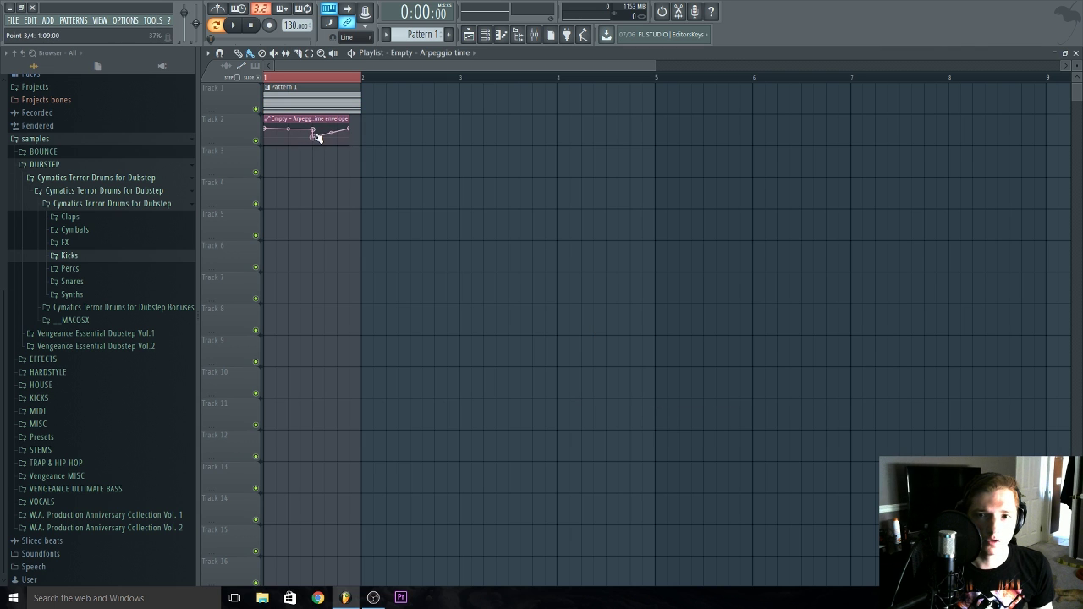
pyautogui.rightClick(318, 137)
pyautogui.click(356, 330)
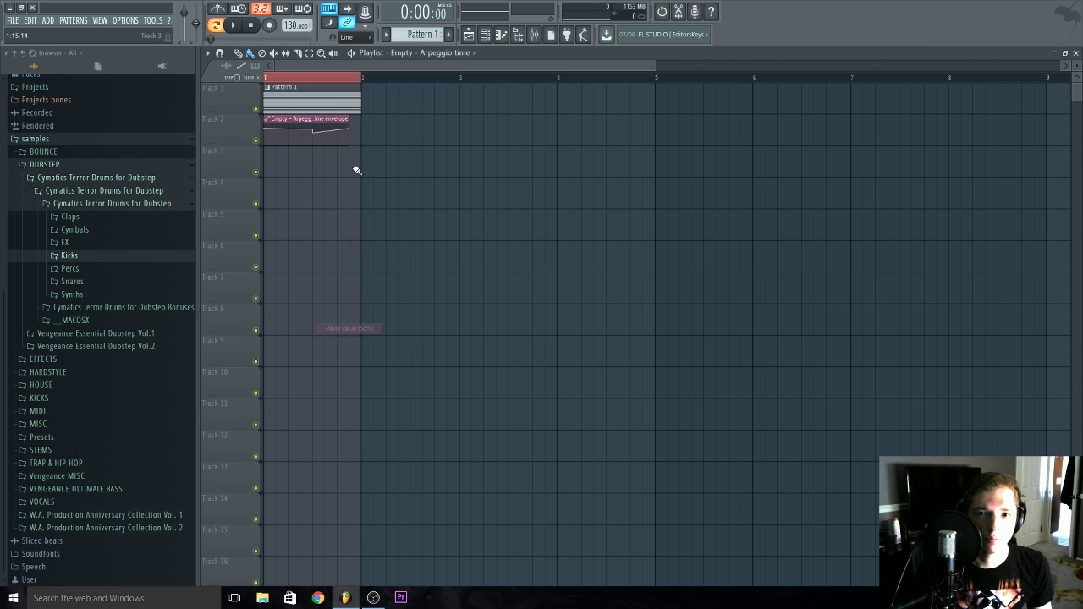
pyautogui.rightClick(359, 135)
pyautogui.click(368, 147)
pyautogui.rightClick(364, 132)
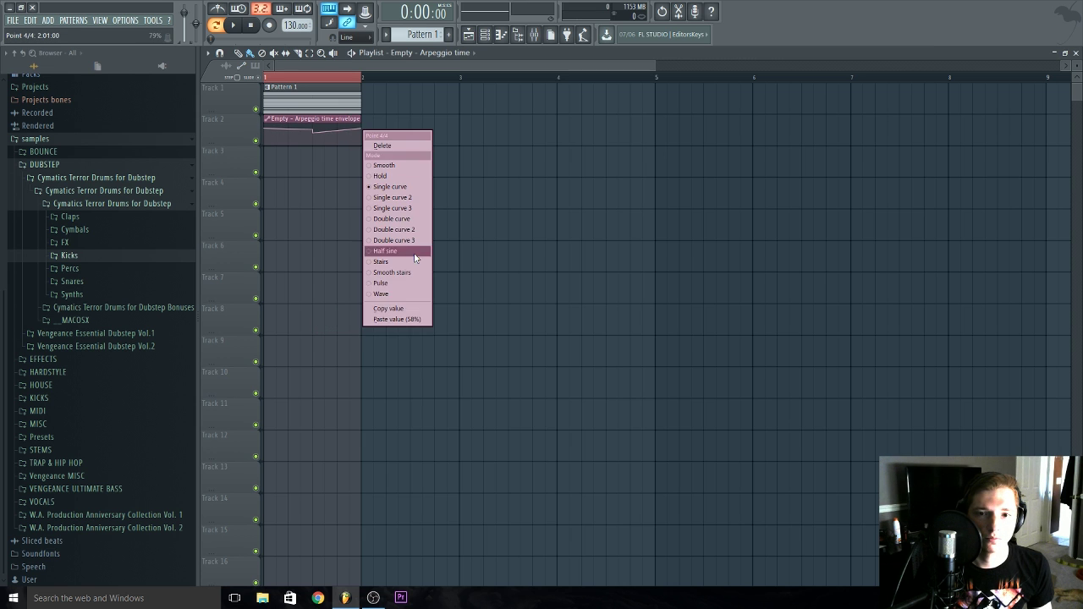
pyautogui.click(409, 320)
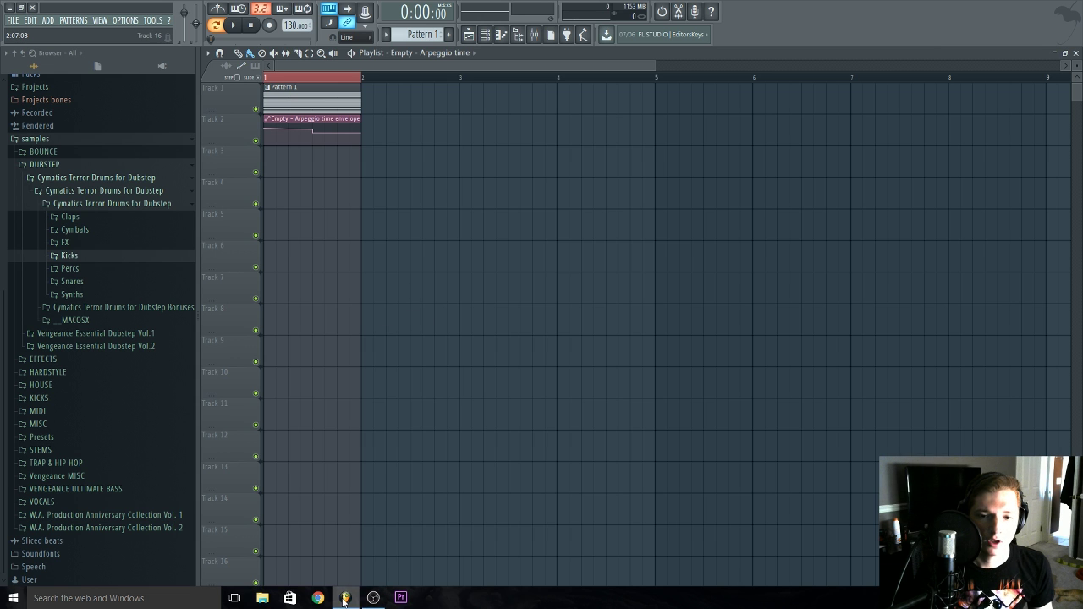
# Copy the 79% arpeggiator time value from the FPC channel and paste it onto the envelope's second point at mid-bar.
pyautogui.press('F6')
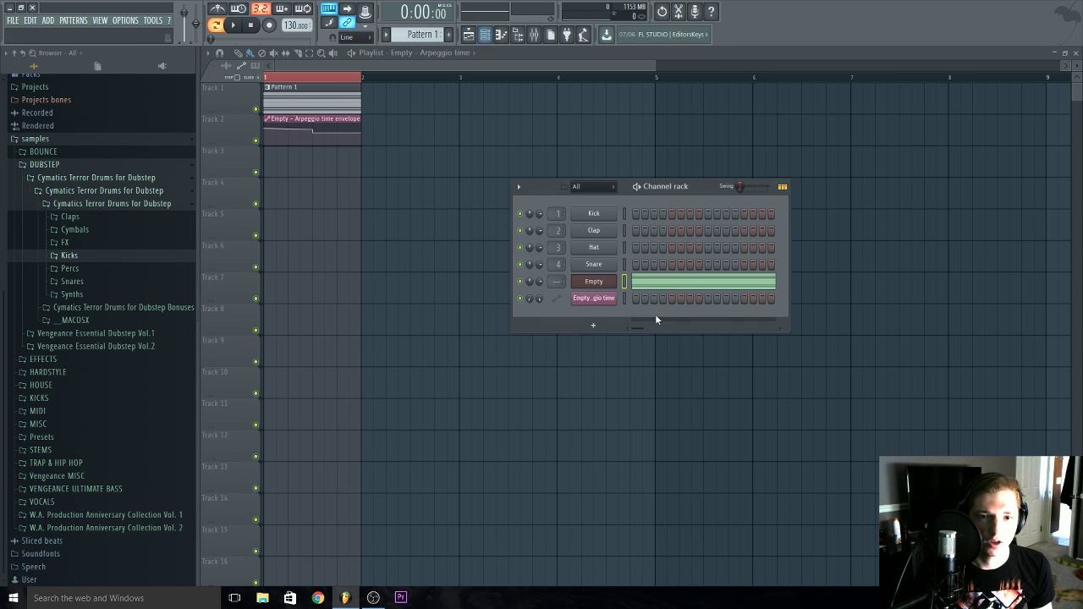
pyautogui.click(589, 282)
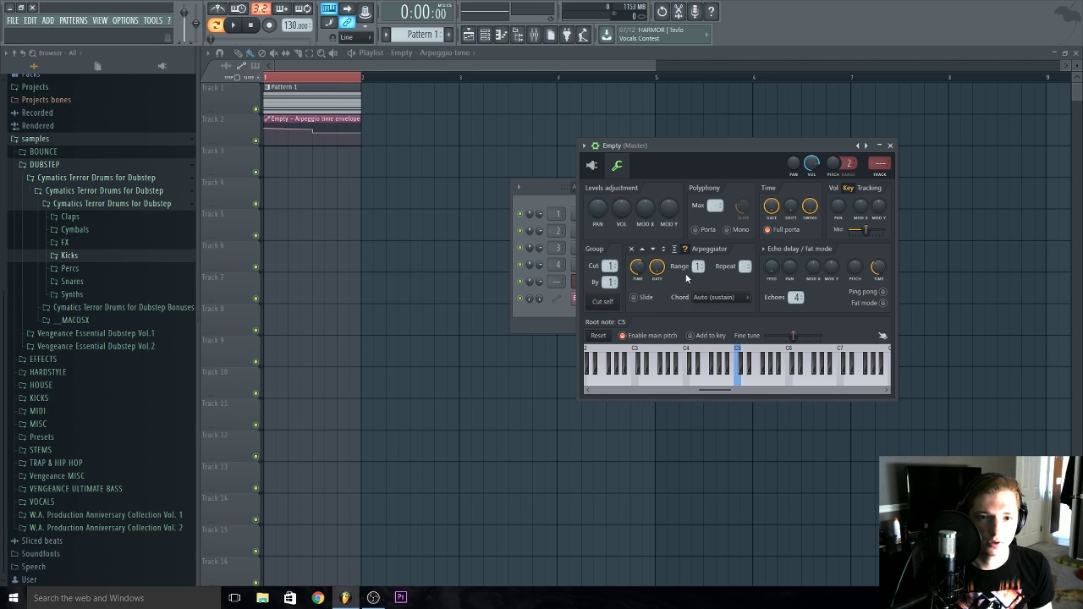
pyautogui.rightClick(638, 269)
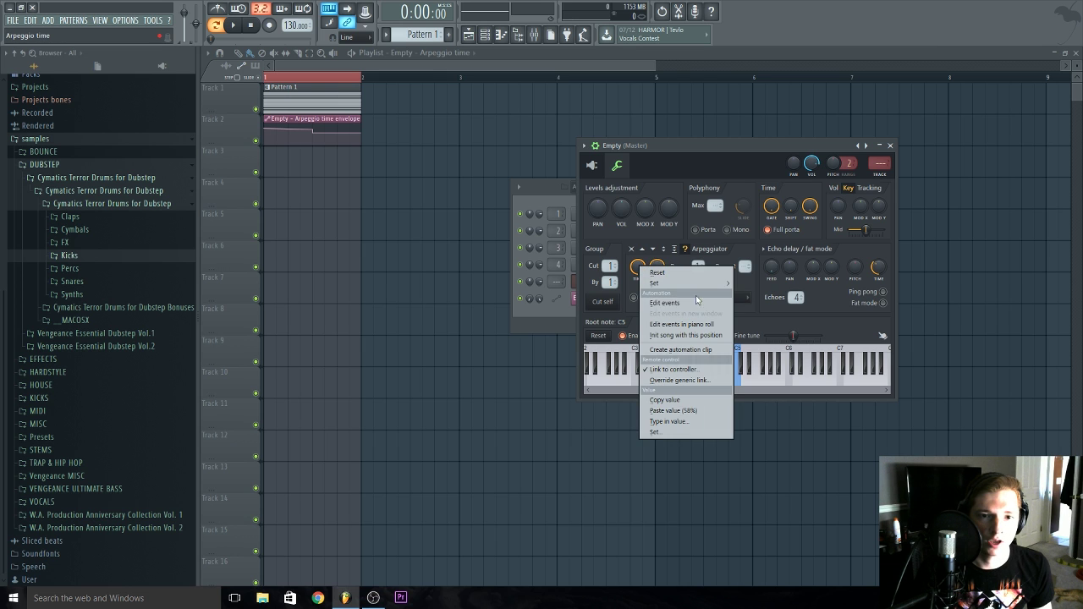
pyautogui.click(681, 412)
pyautogui.rightClick(314, 129)
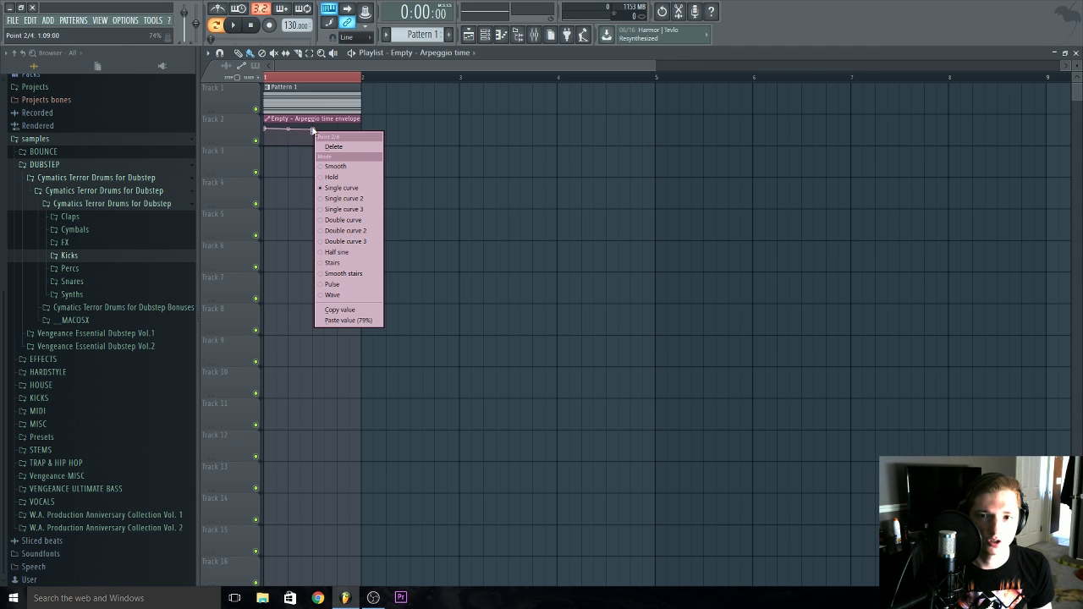
pyautogui.click(348, 321)
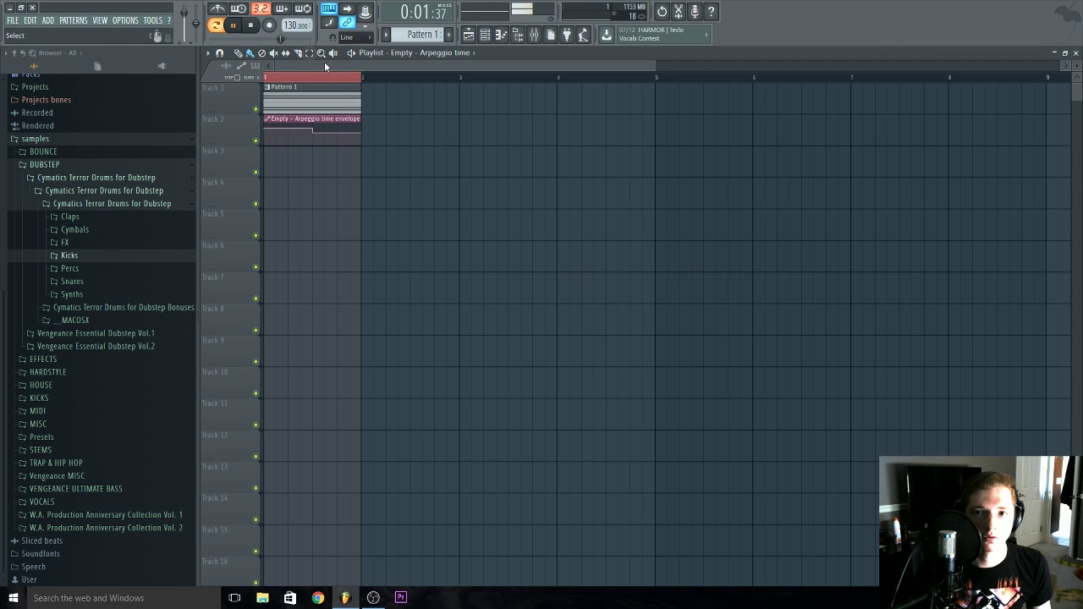
# Switch playback to song mode and play the looped bar with the arpeggio time automation.
pyautogui.click(216, 24)
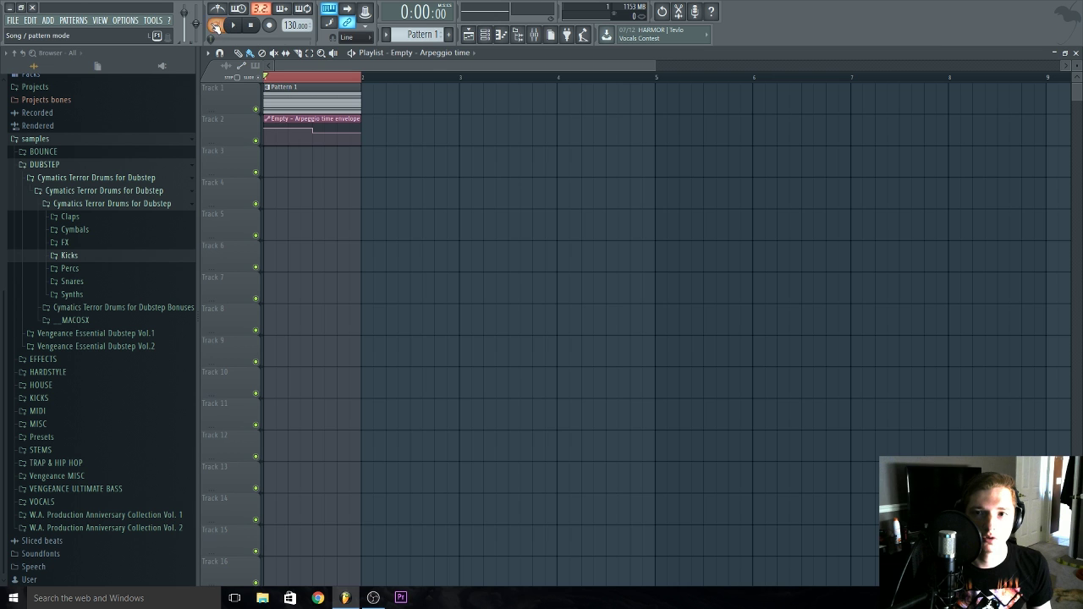
pyautogui.press('space')
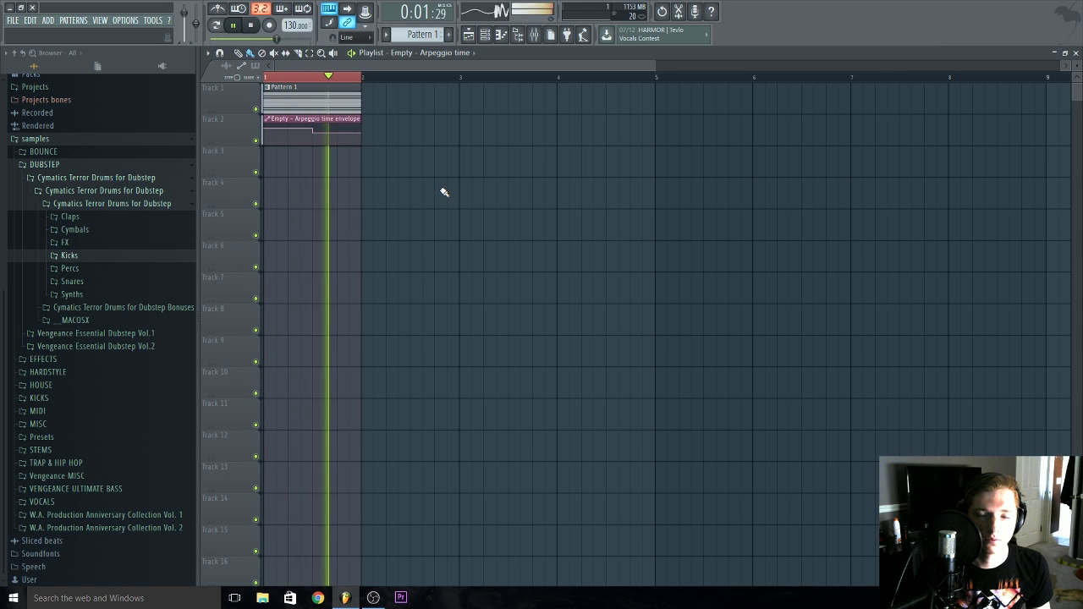
pyautogui.press('space')
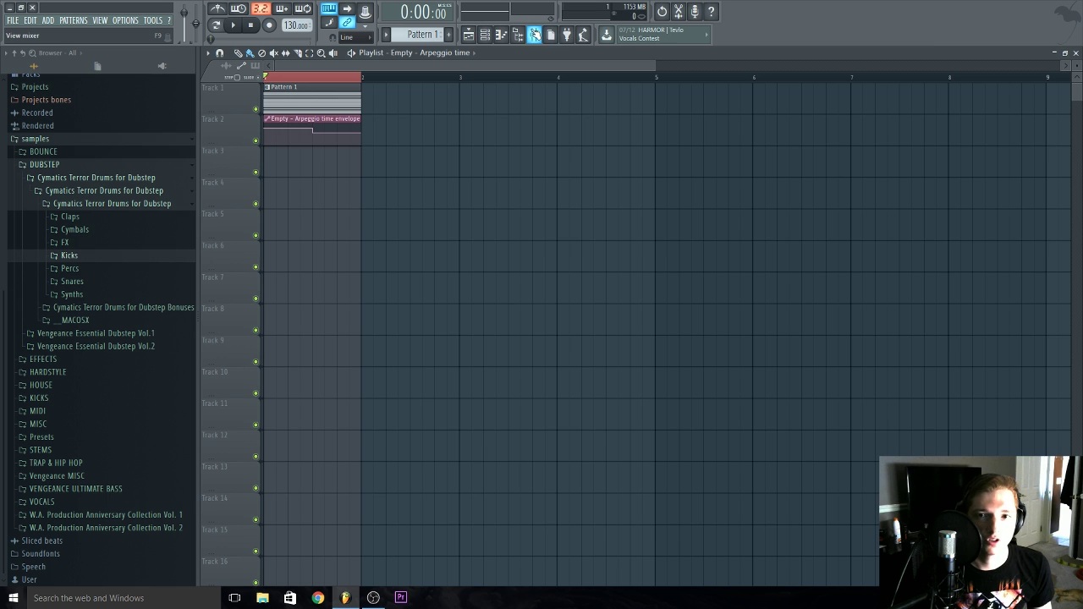
# Open the mixer and route the FPC channel to mixer track Insert 9.
pyautogui.click(535, 34)
pyautogui.rightClick(488, 237)
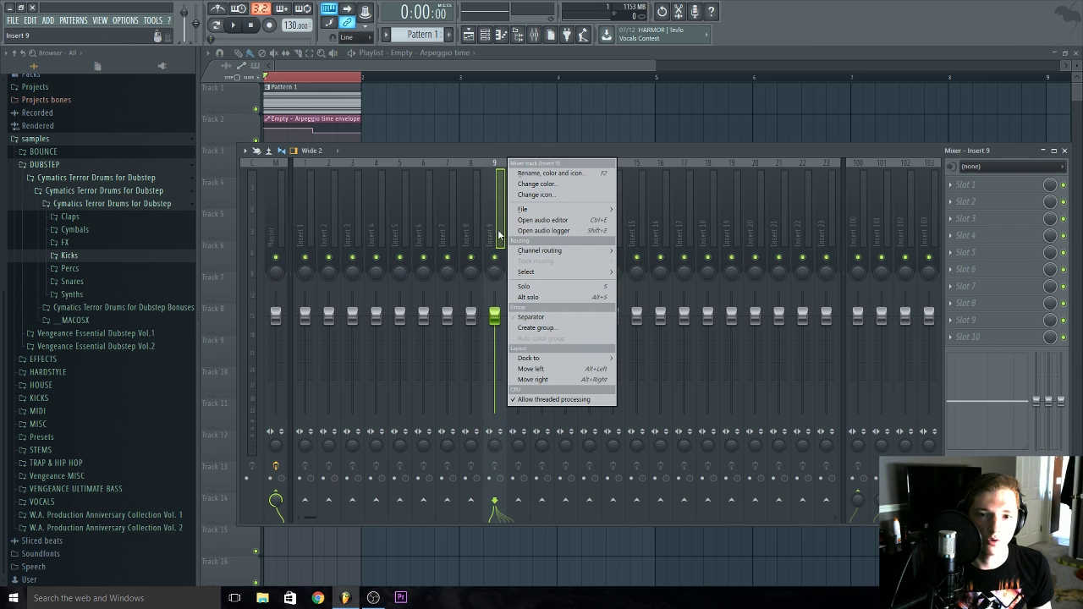
pyautogui.moveTo(530, 209)
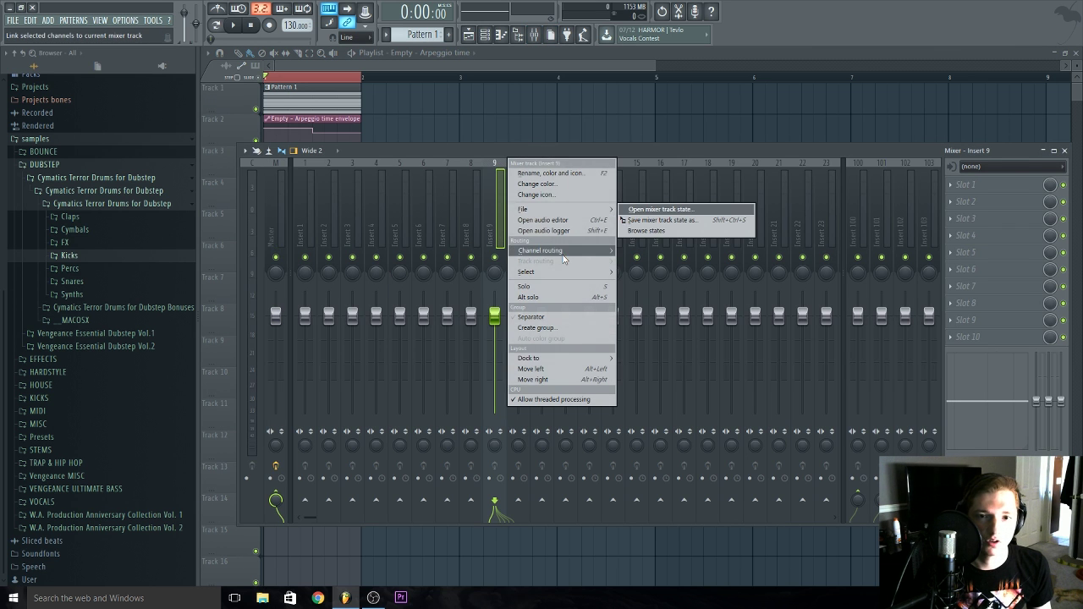
pyautogui.moveTo(563, 252)
pyautogui.click(639, 252)
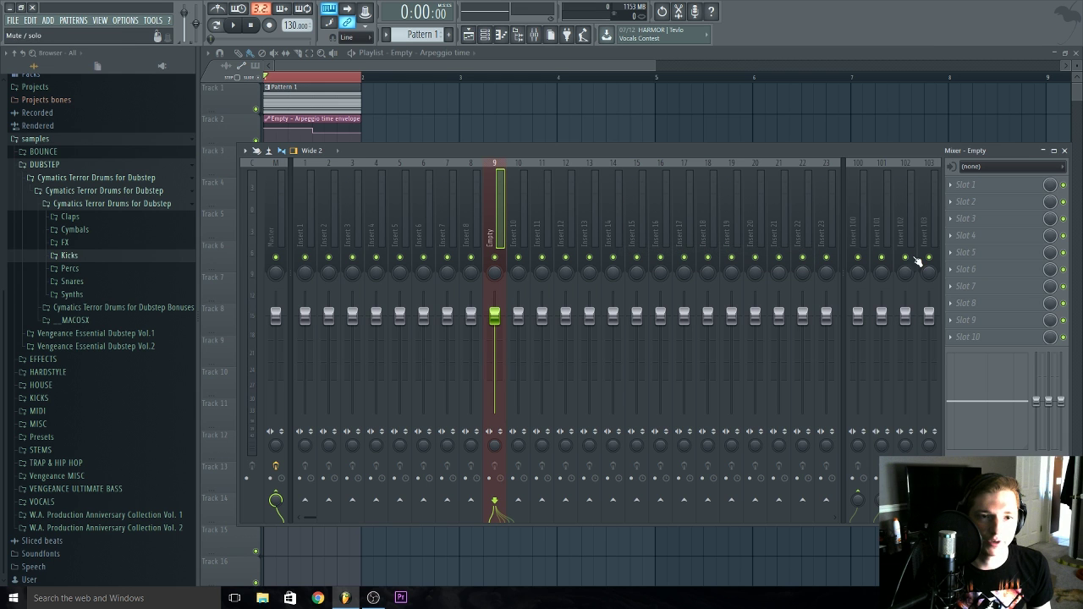
# Load Edison into effect slot 1 of mixer track 9 and set it to record on play.
pyautogui.click(971, 186)
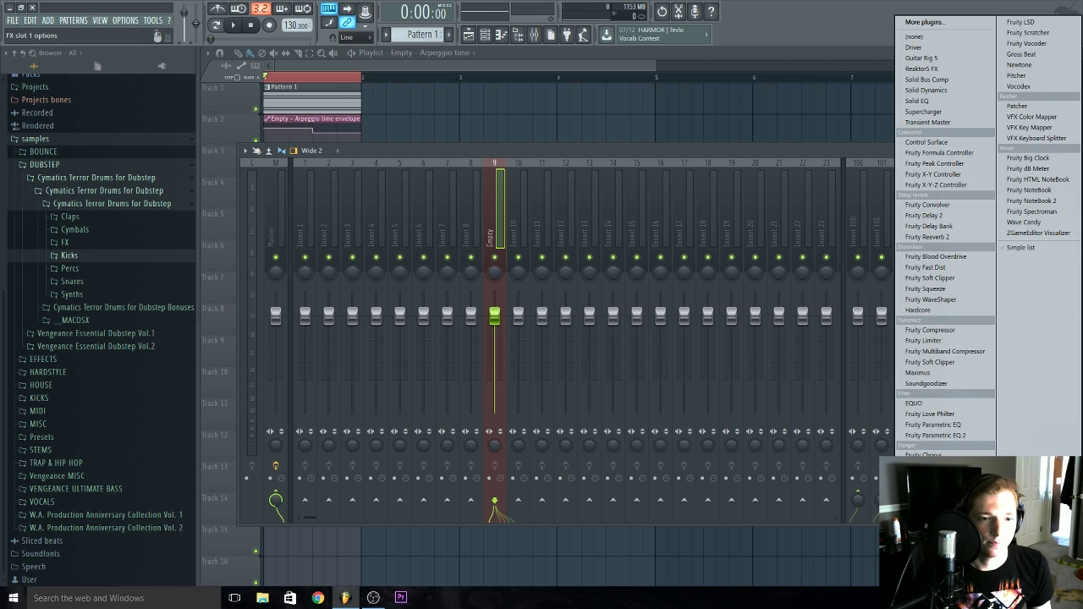
pyautogui.click(921, 582)
pyautogui.moveTo(642, 299); pyautogui.dragTo(609, 224)
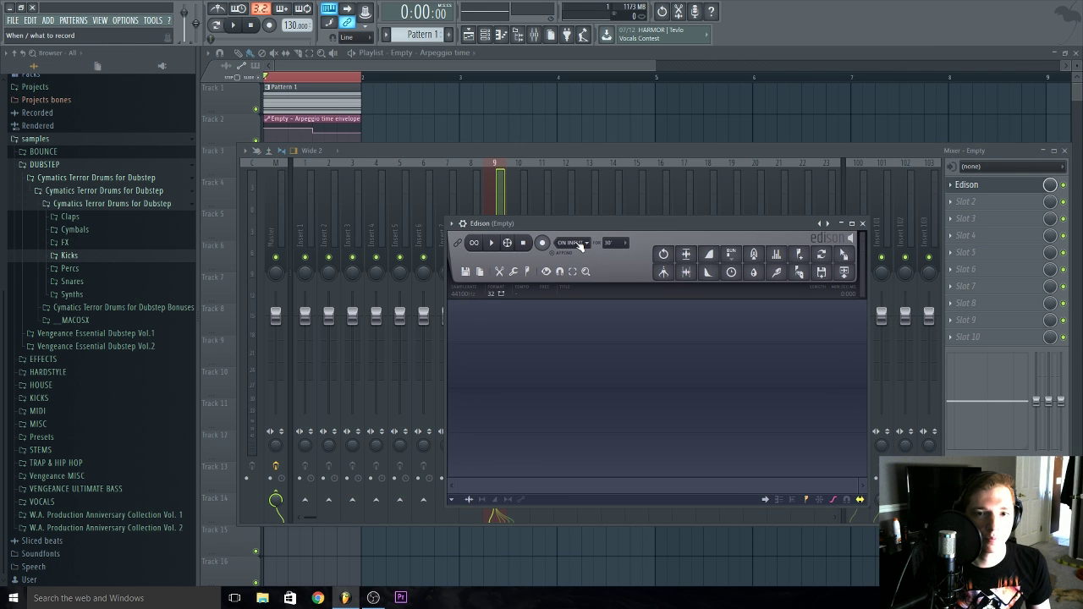
pyautogui.click(578, 243)
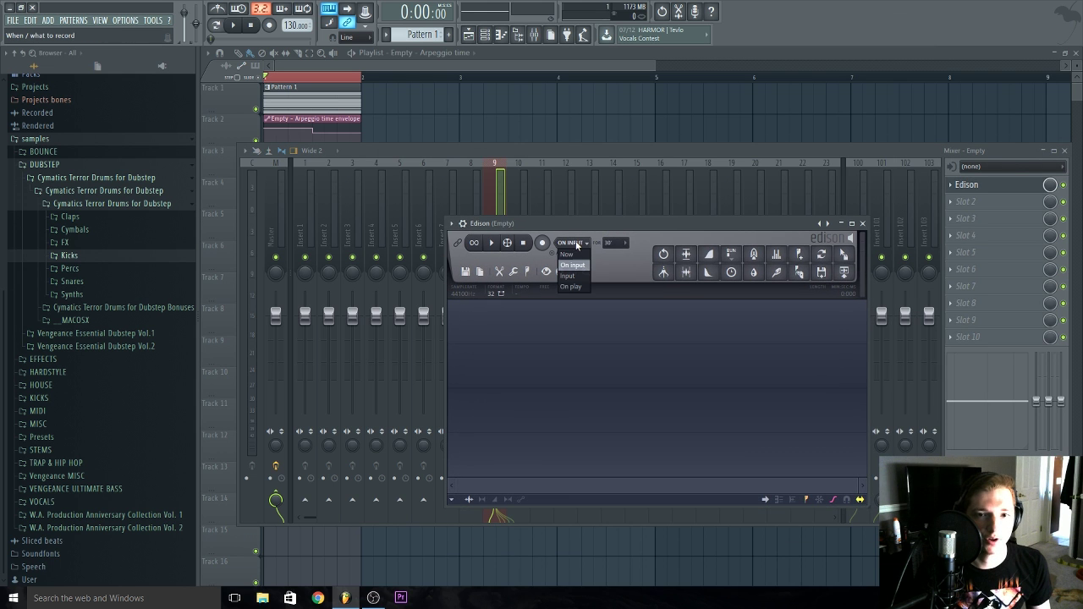
pyautogui.click(571, 287)
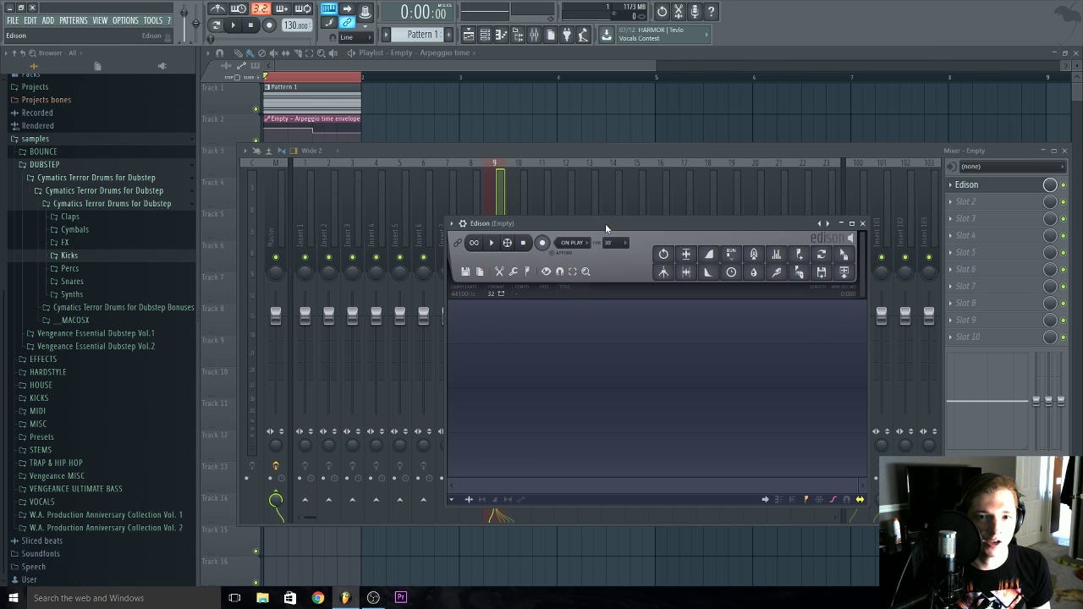
# Record about 13 seconds of the looped drum playback in Edison and delete the excess sliver at the recording's end.
pyautogui.click(540, 248)
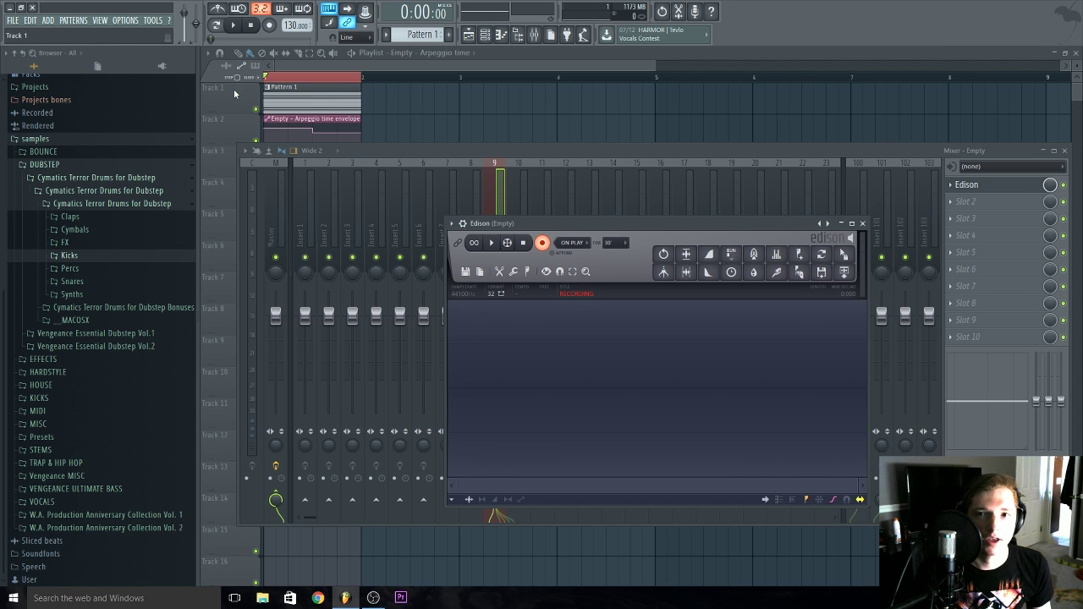
pyautogui.click(232, 26)
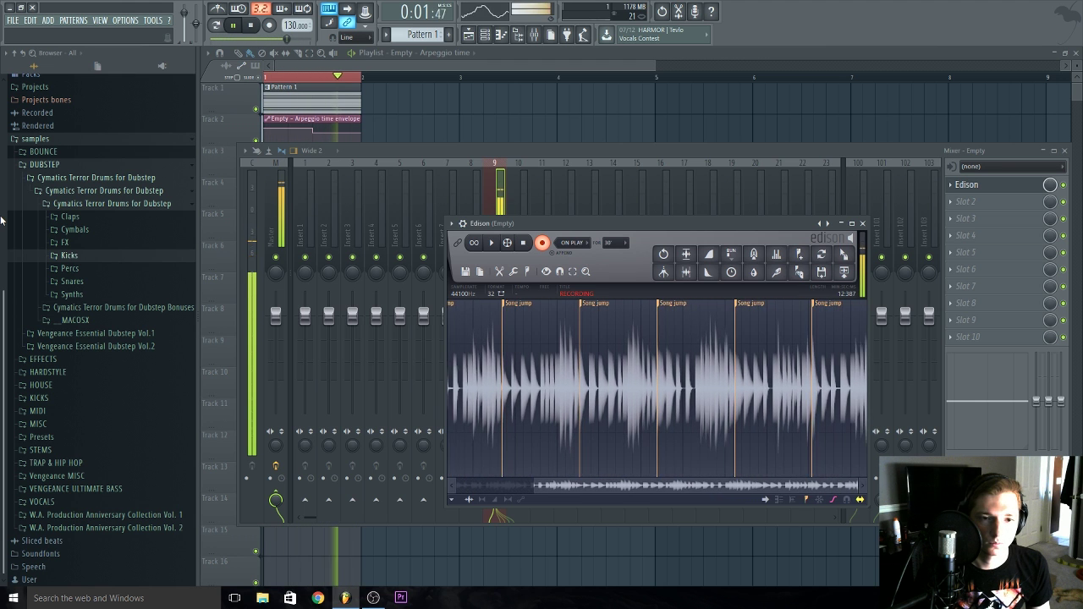
pyautogui.press('space')
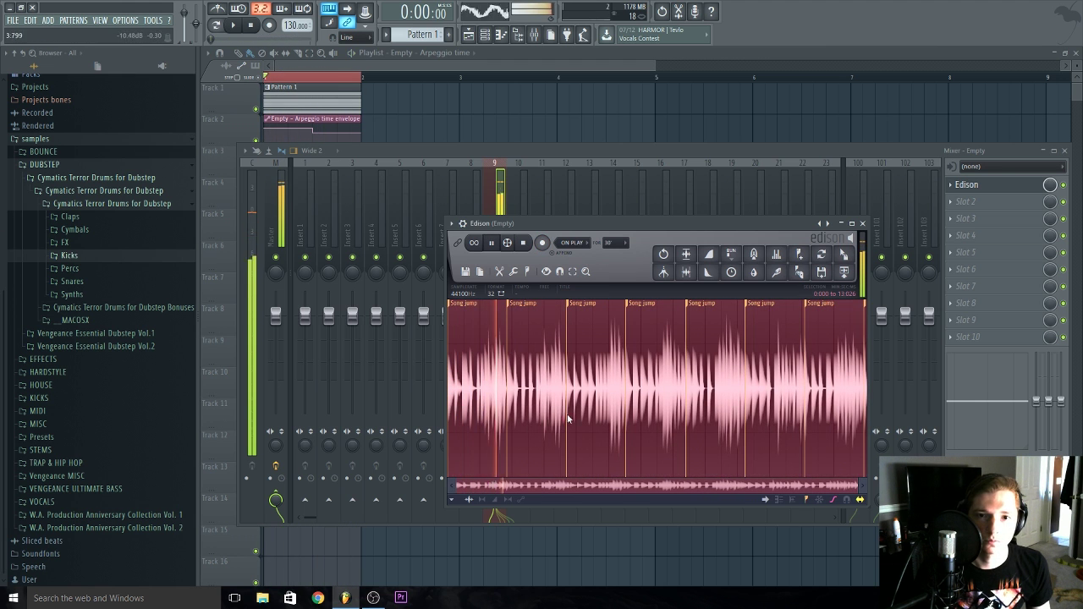
pyautogui.click(524, 243)
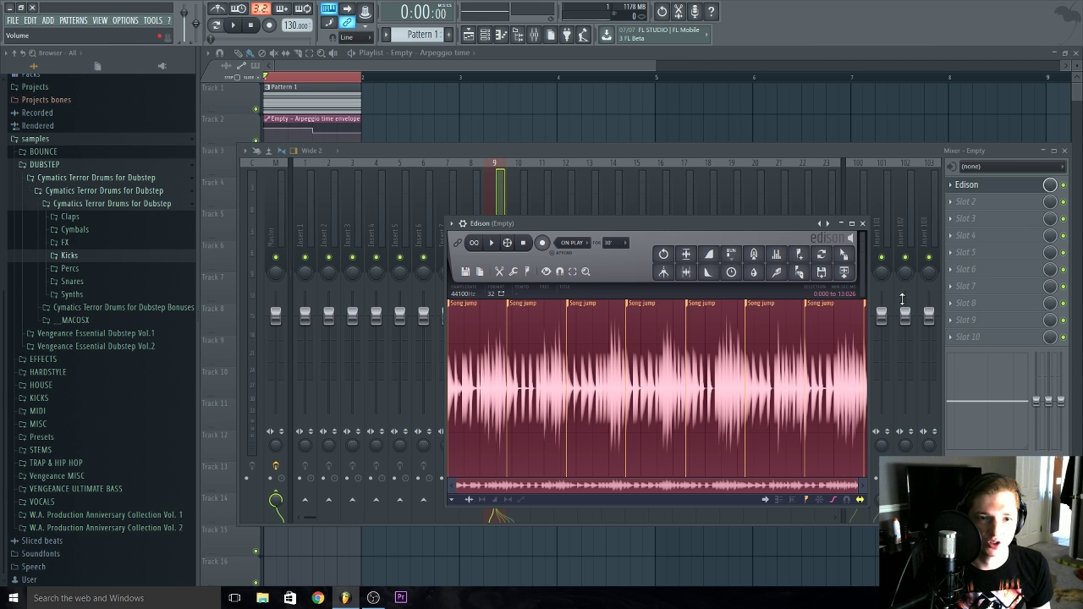
pyautogui.press('Delete')
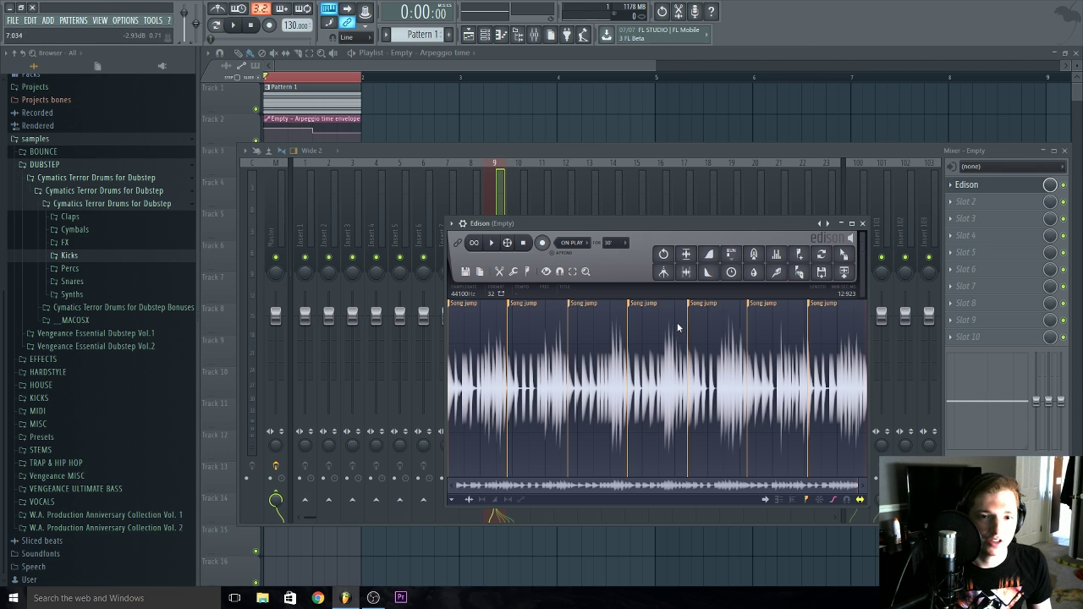
# Select the fourth Song jump segment of the Edison recording and place it on playlist Track 3 at the start of bar 1.
pyautogui.moveTo(635, 308); pyautogui.dragTo(667, 312)
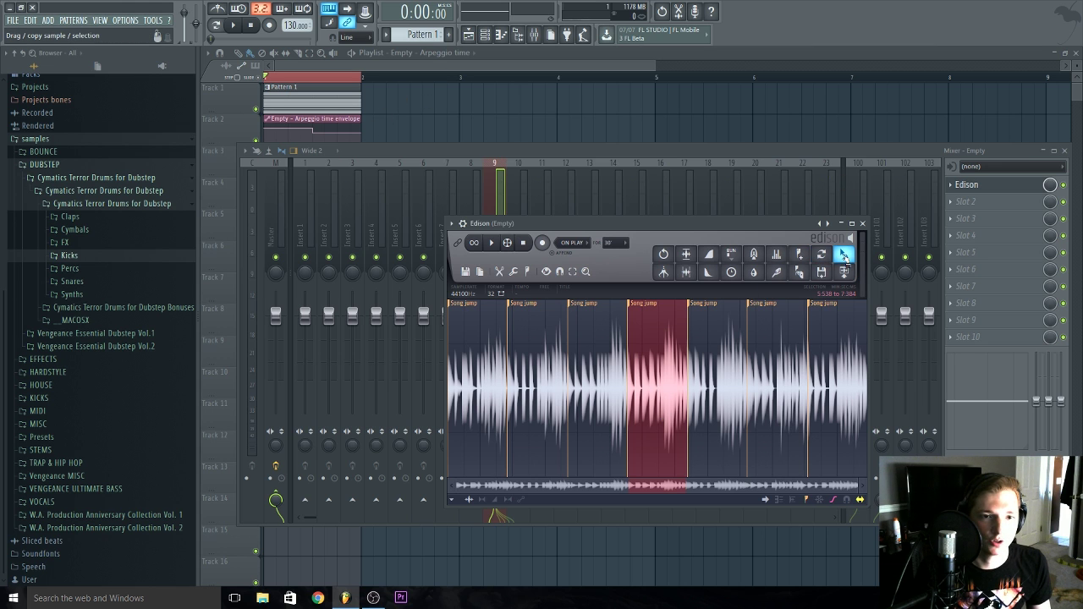
pyautogui.moveTo(844, 255); pyautogui.dragTo(563, 106)
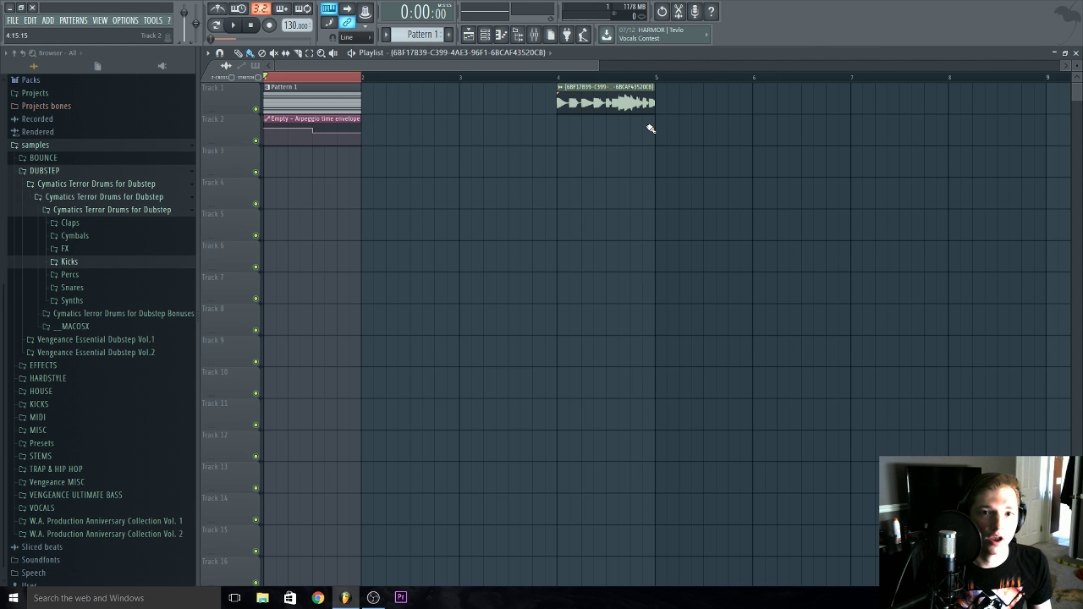
pyautogui.press('super')
pyautogui.press('super')
pyautogui.scroll(5, 600, 135)
pyautogui.scroll(2, 606, 140)
pyautogui.scroll(-8, 606, 139)
pyautogui.moveTo(485, 103); pyautogui.dragTo(310, 169)
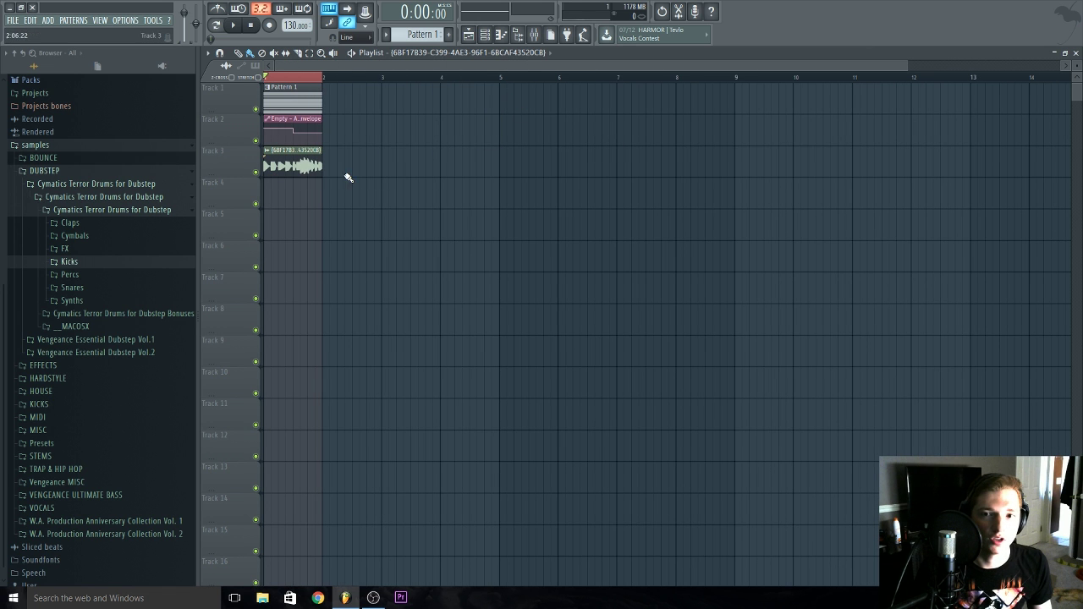
# Reopen Edison on mixer track 9 and place the sixth Song jump segment on playlist Track 4 at the start of bar 1.
pyautogui.click(549, 37)
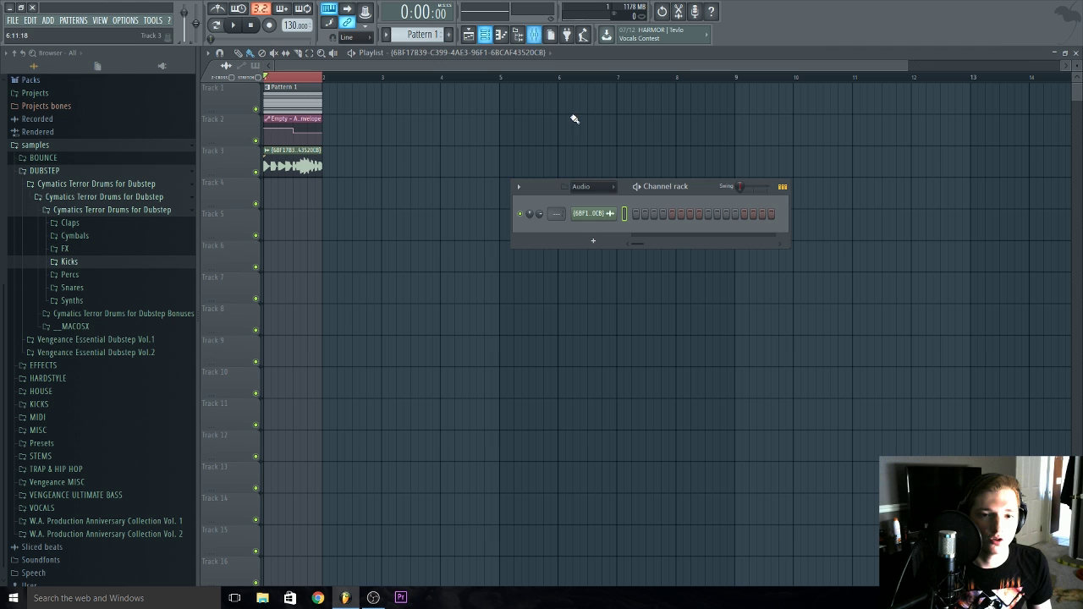
pyautogui.click(534, 34)
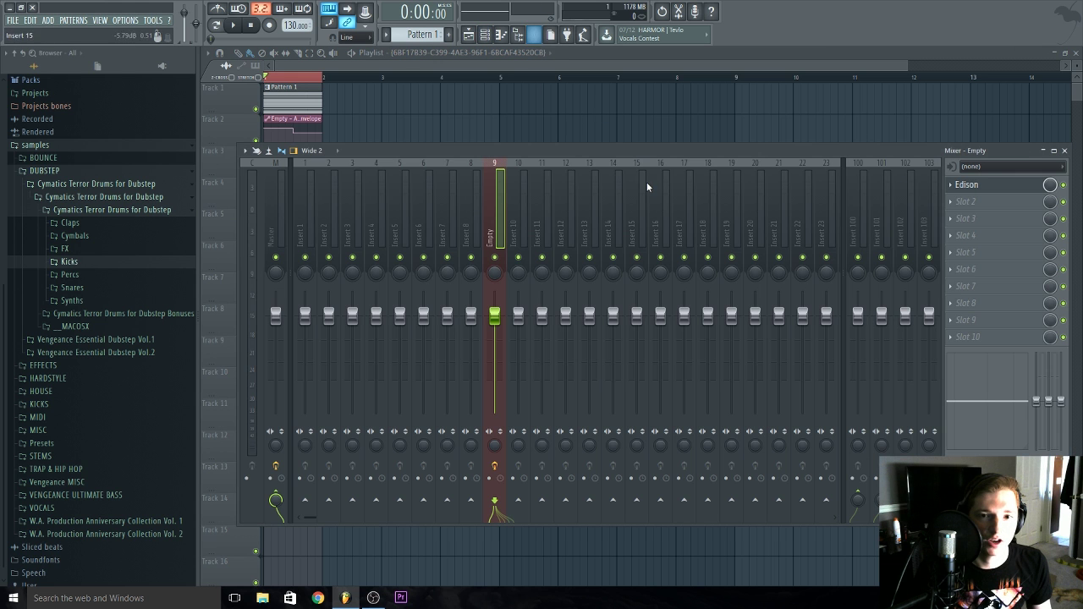
pyautogui.click(965, 185)
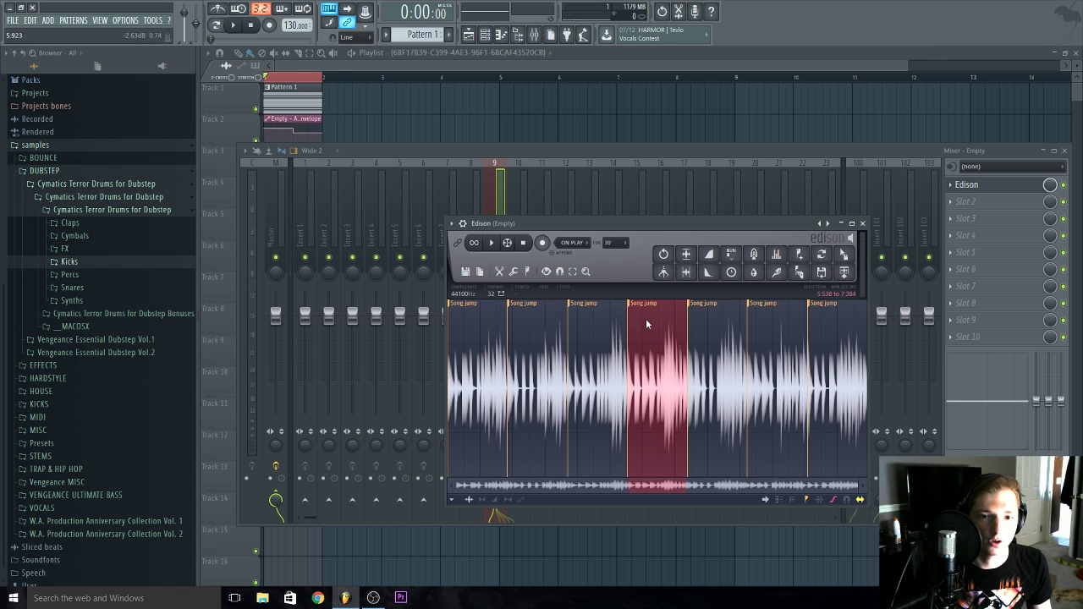
pyautogui.click(753, 303)
pyautogui.moveTo(842, 252); pyautogui.dragTo(282, 189)
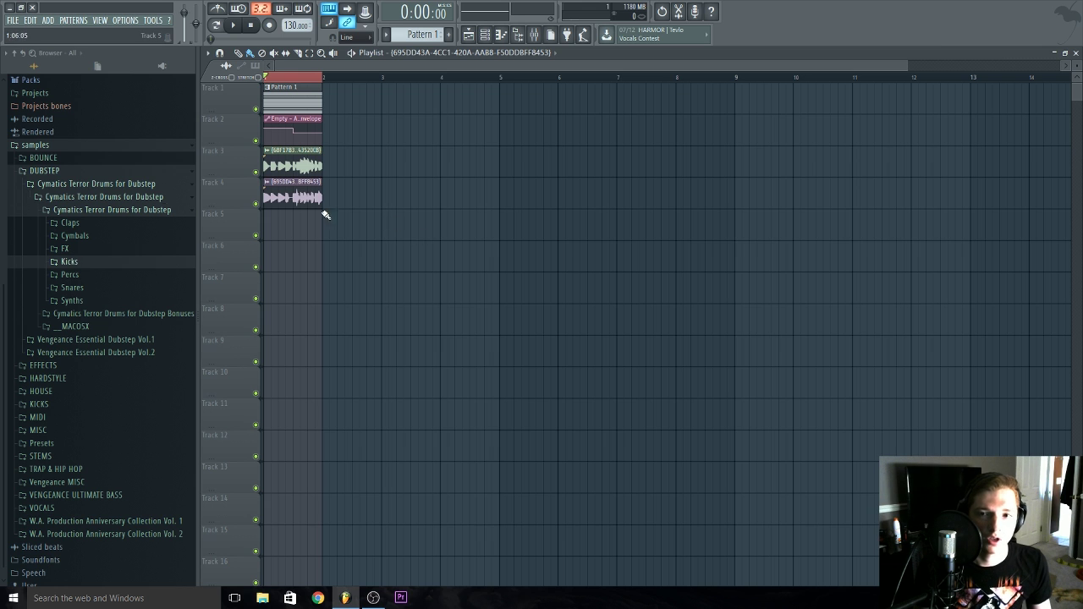
# Solo playlist Track 3 and listen to its audio clip, and do the same with Track 4.
pyautogui.rightClick(257, 172)
pyautogui.press('space')
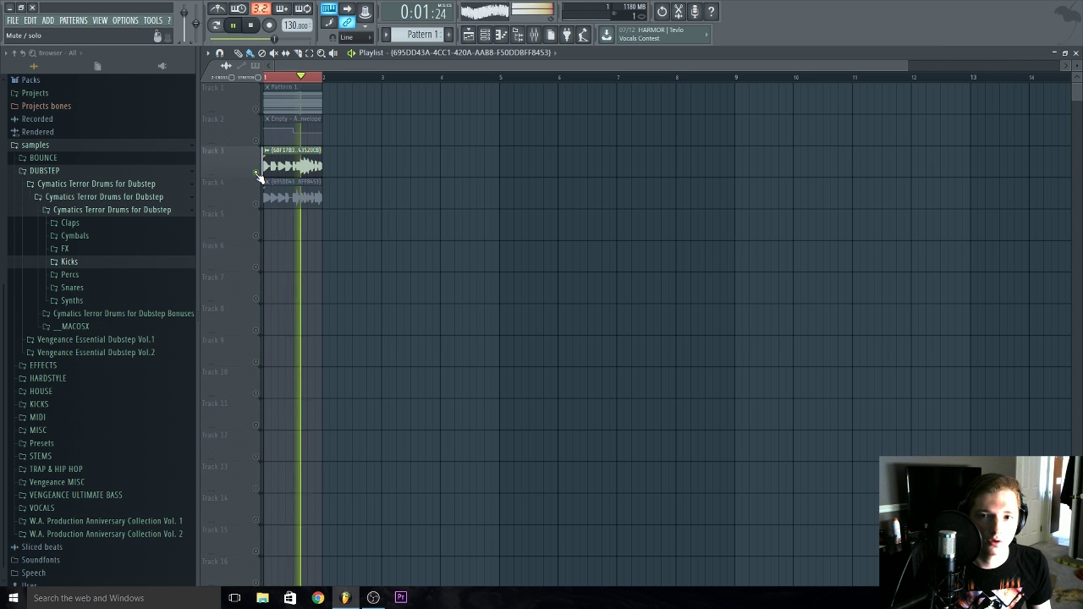
pyautogui.press('space')
pyautogui.rightClick(255, 204)
pyautogui.press('space')
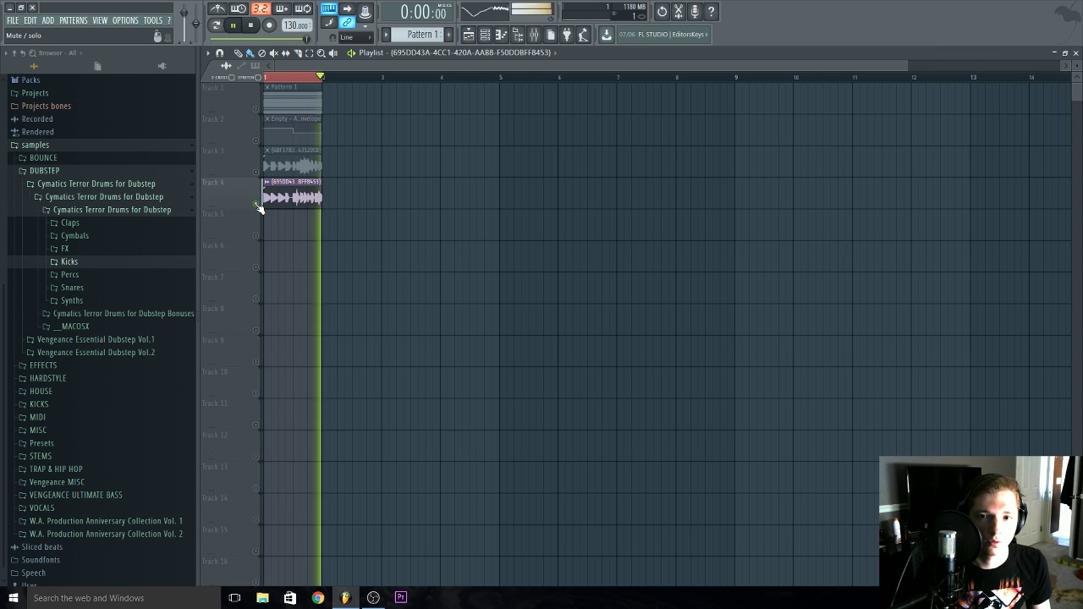
pyautogui.press('space')
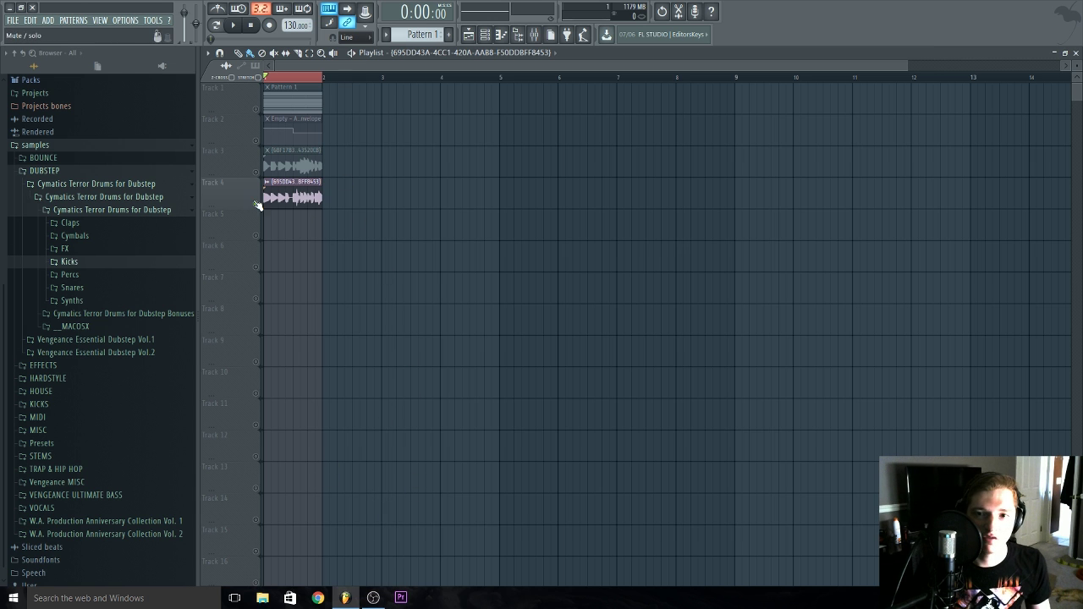
# Show the channel rack and audition Terror Stab Dm 004, F#m 013 and Fm 010 from the Stabs folder under Synths.
pyautogui.scroll(6, 283, 216)
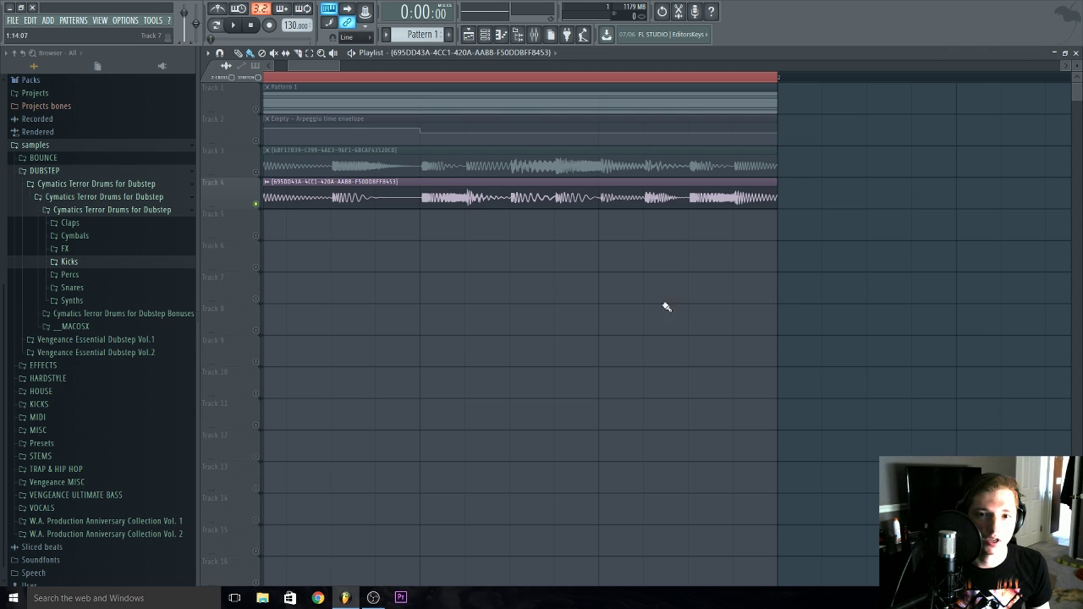
pyautogui.press('F6')
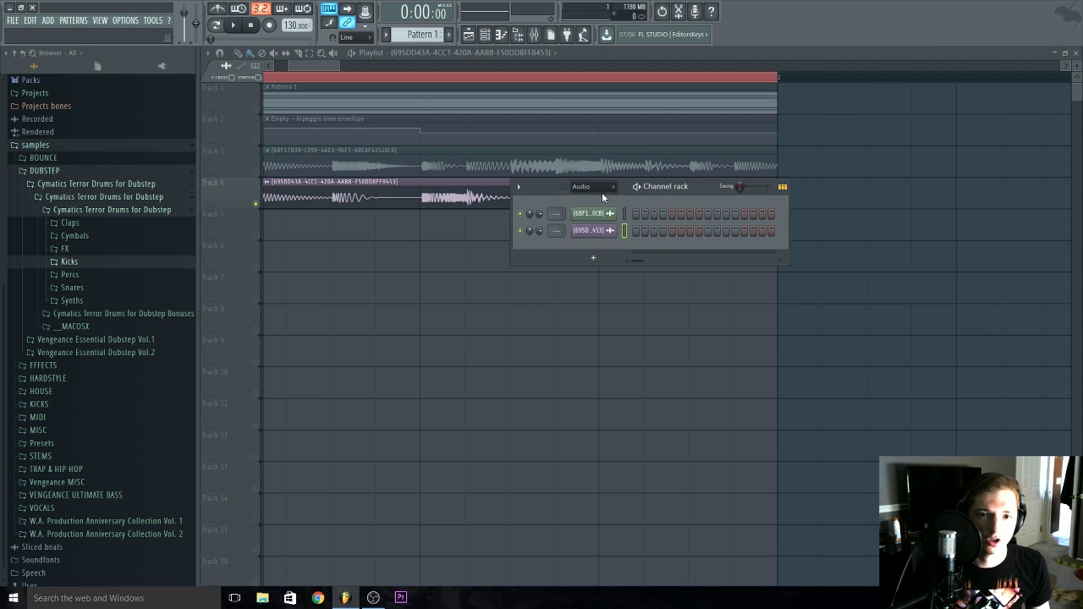
pyautogui.moveTo(548, 187); pyautogui.dragTo(506, 303)
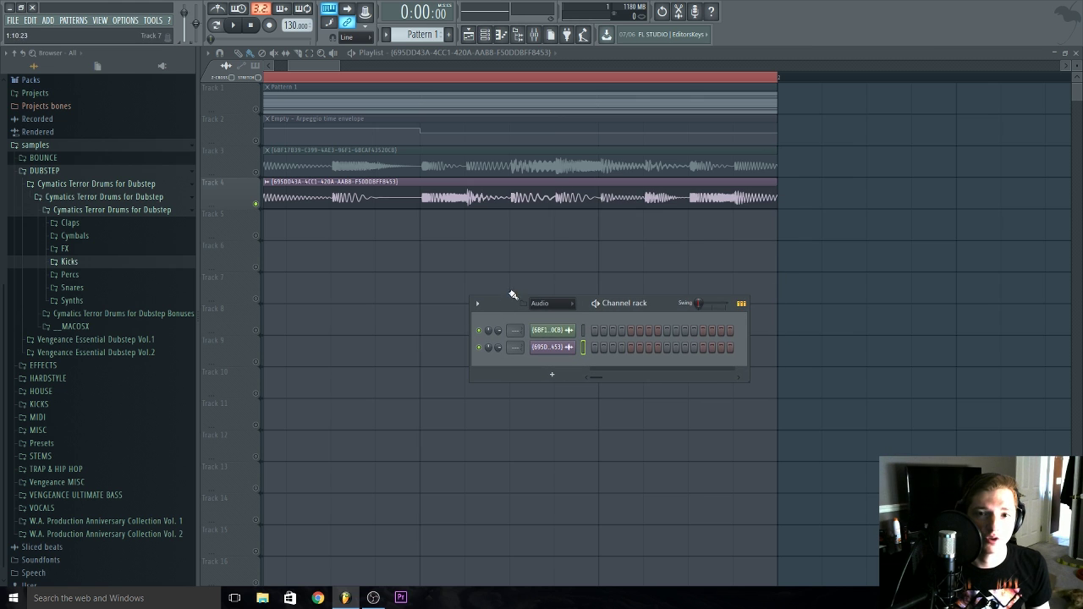
pyautogui.click(54, 302)
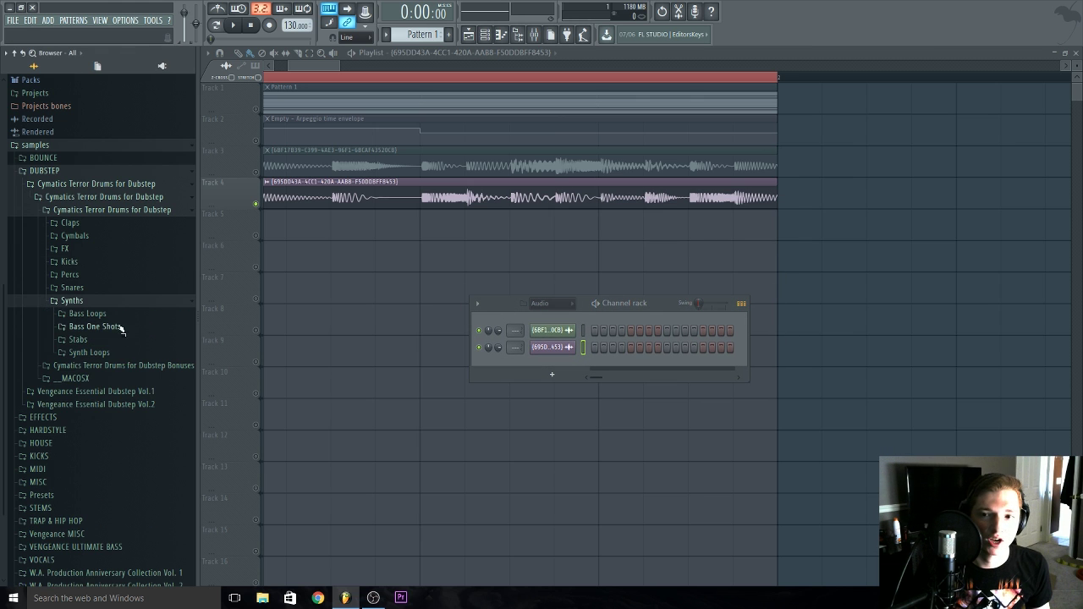
pyautogui.click(106, 340)
pyautogui.click(119, 386)
pyautogui.click(136, 458)
pyautogui.click(127, 505)
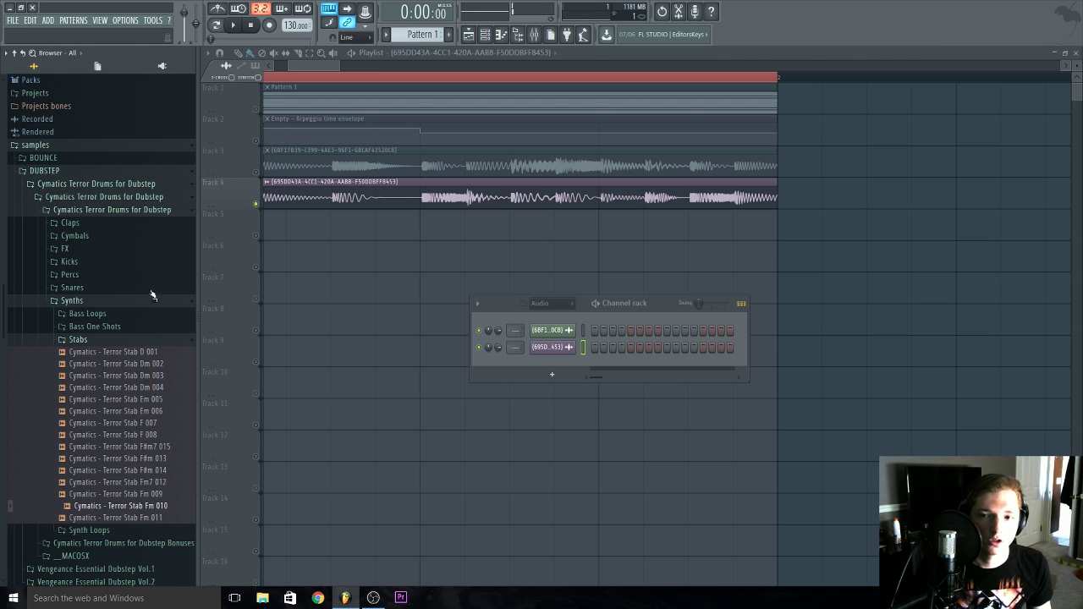
# Look through the Synth Loops samples, collapse the Synths folder and hide the channel rack.
pyautogui.click(101, 339)
pyautogui.click(88, 352)
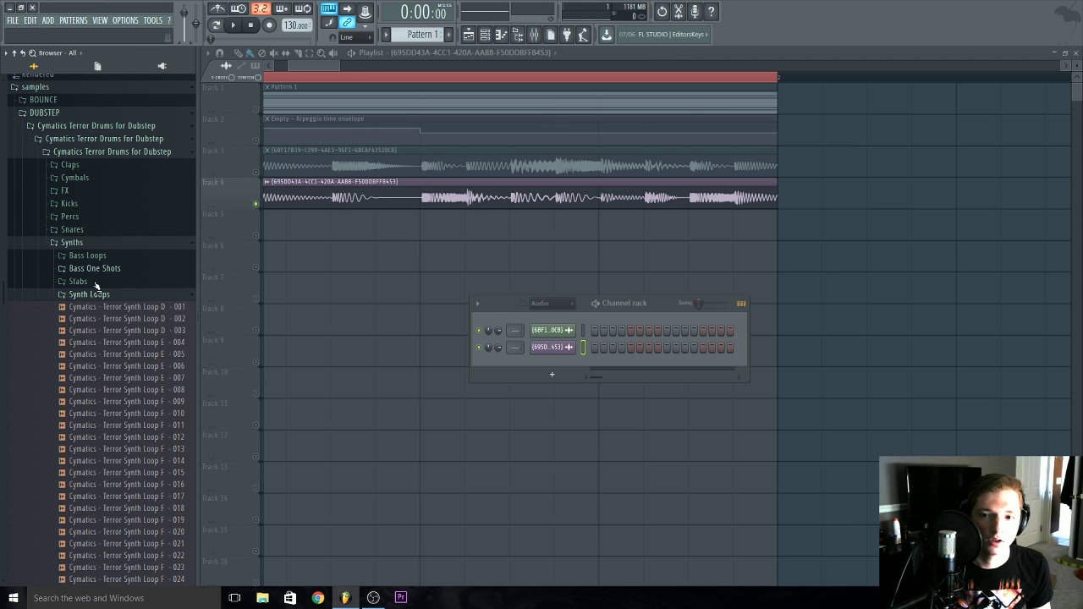
pyautogui.click(106, 295)
pyautogui.click(78, 244)
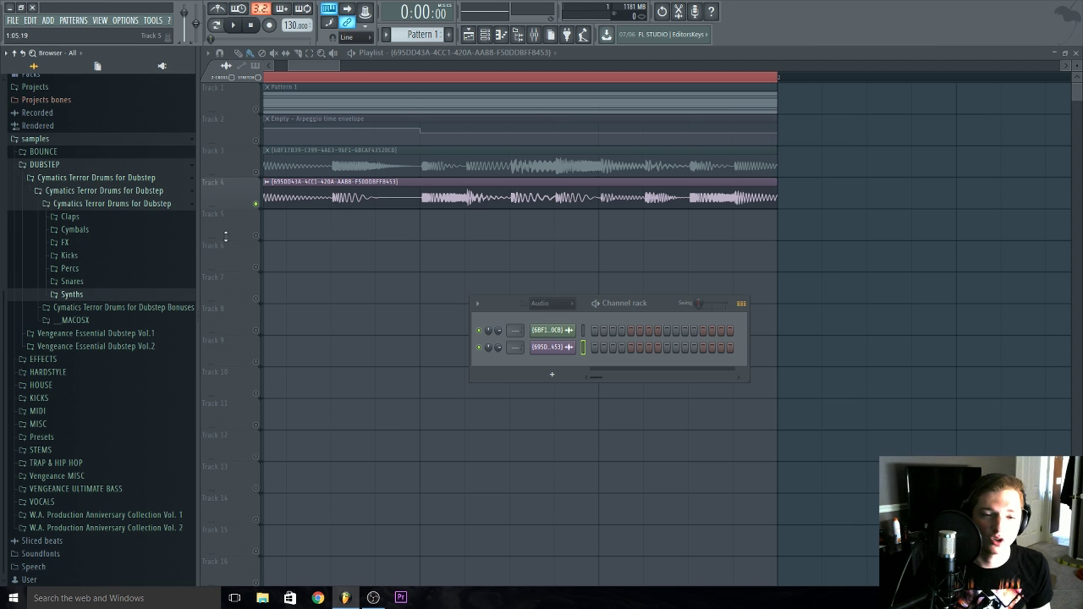
pyautogui.press('F6')
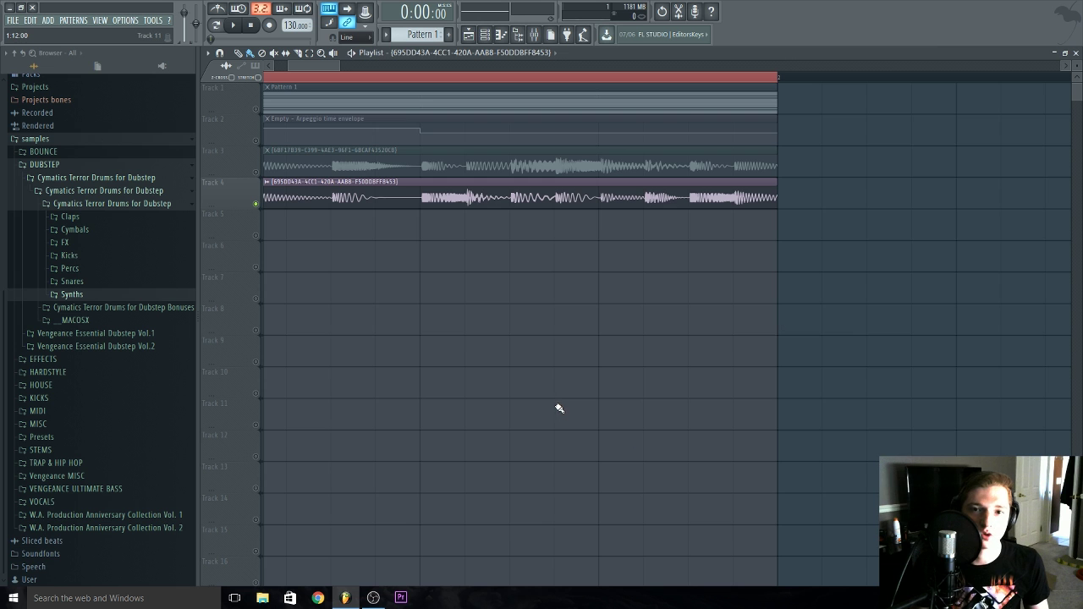
pyautogui.scroll(-5, 559, 406)
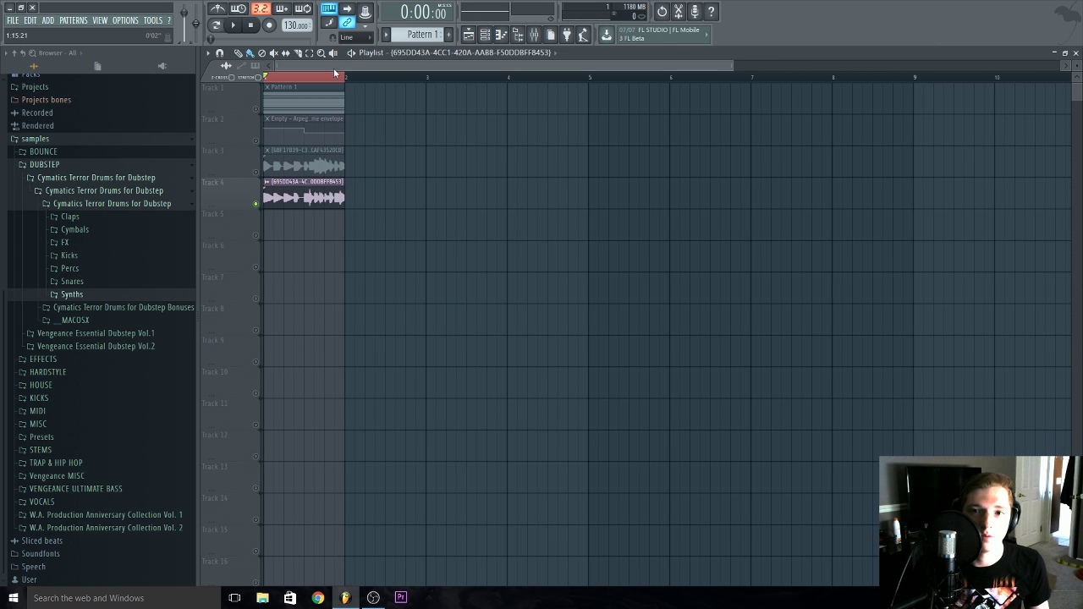
pyautogui.scroll(5, 271, 285)
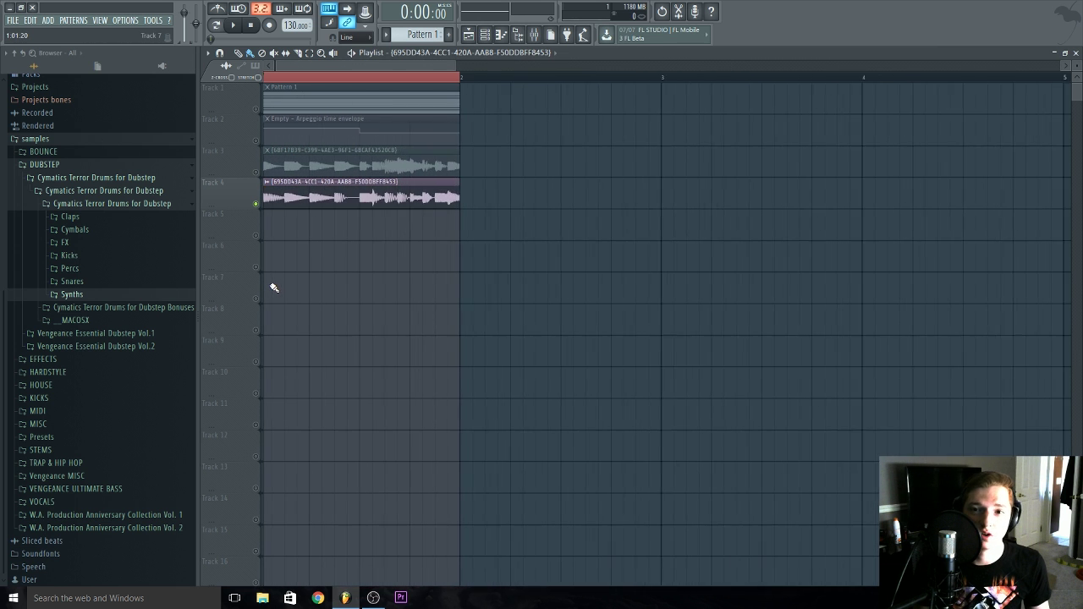